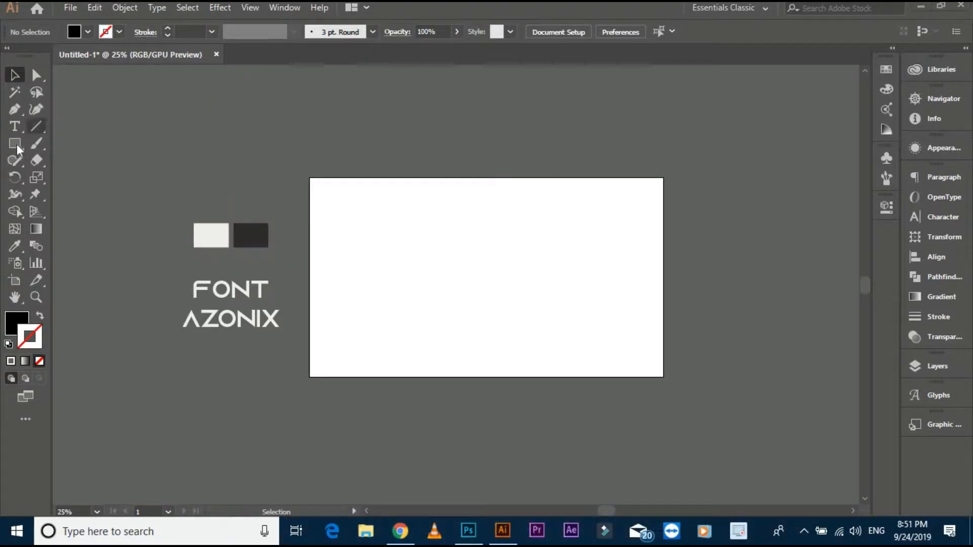
Draw a black filled circle in the middle of the artboard with the Ellipse tool.
left_click_drag(14, 149, 66, 178)
left_click_drag(476, 274, 520, 315)
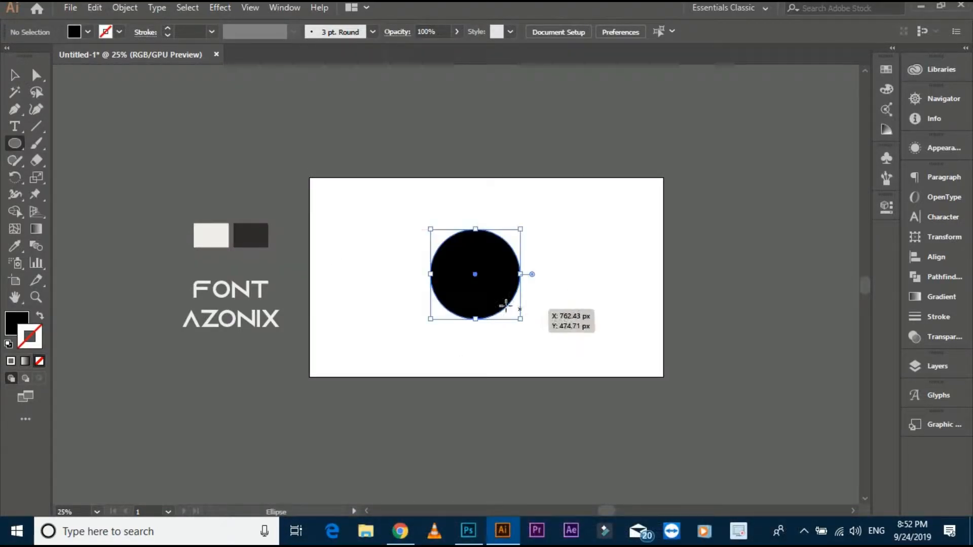
left_click(15, 77)
left_click(76, 119)
Draw a triangle with the 3-point Star tool left of the circle, unfilled with a 40 pt black stroke.
mouse_move(14, 147)
left_mouse_down()
mouse_move(77, 188)
mouse_move(76, 211)
left_mouse_up()
left_click(341, 145)
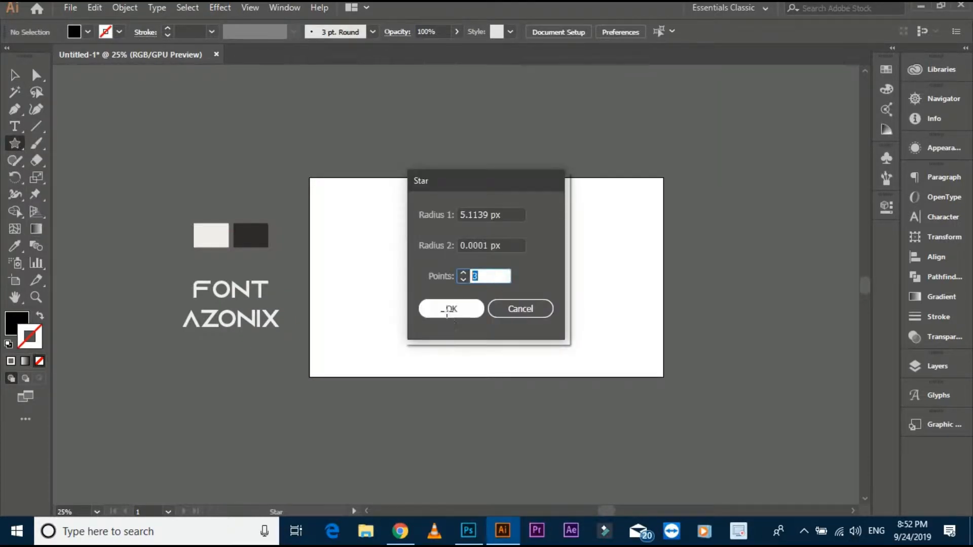
left_click(446, 313)
left_click_drag(372, 247, 339, 286)
left_click(40, 316)
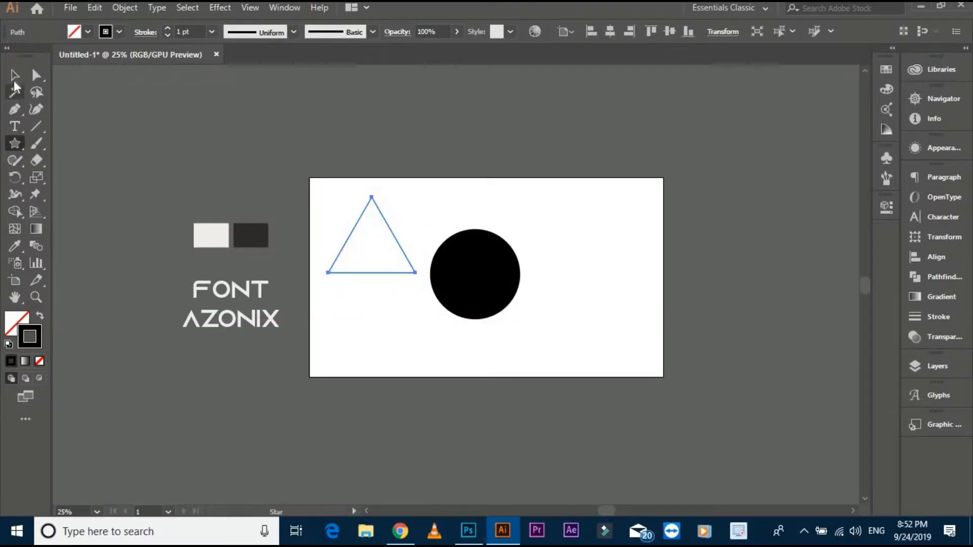
key("Return")
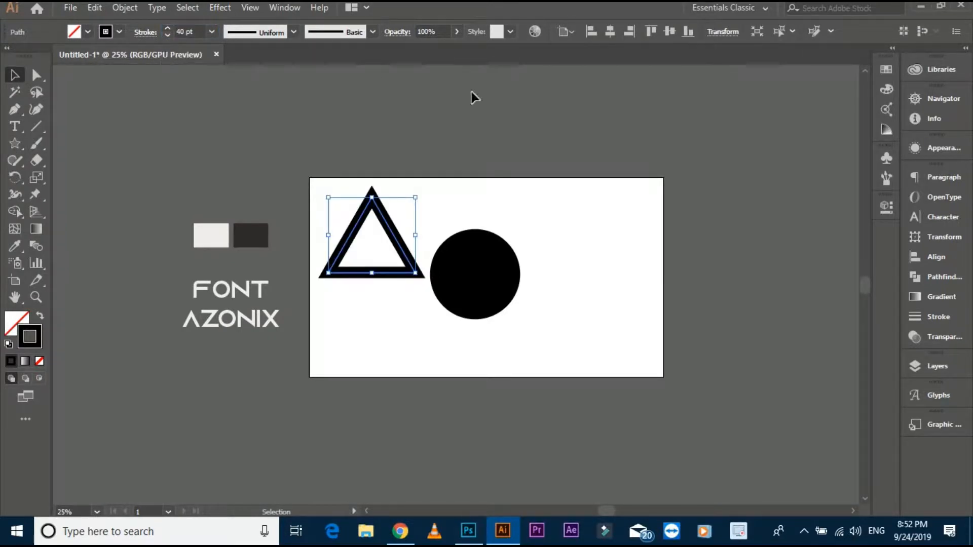
Move the triangle over the circle and scale it proportionally so its corners extend past the circle's edge.
scroll(503, 239, "up", 3)
scroll(376, 262, "down", 1)
left_click_drag(298, 312, 283, 300)
left_click_drag(252, 264, 458, 327)
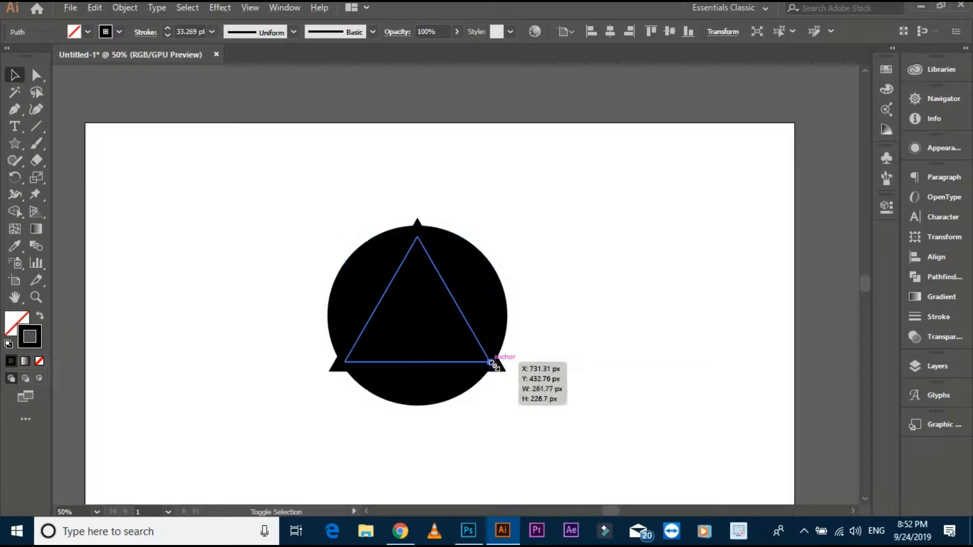
left_click_drag(491, 363, 511, 380)
left_click(564, 373)
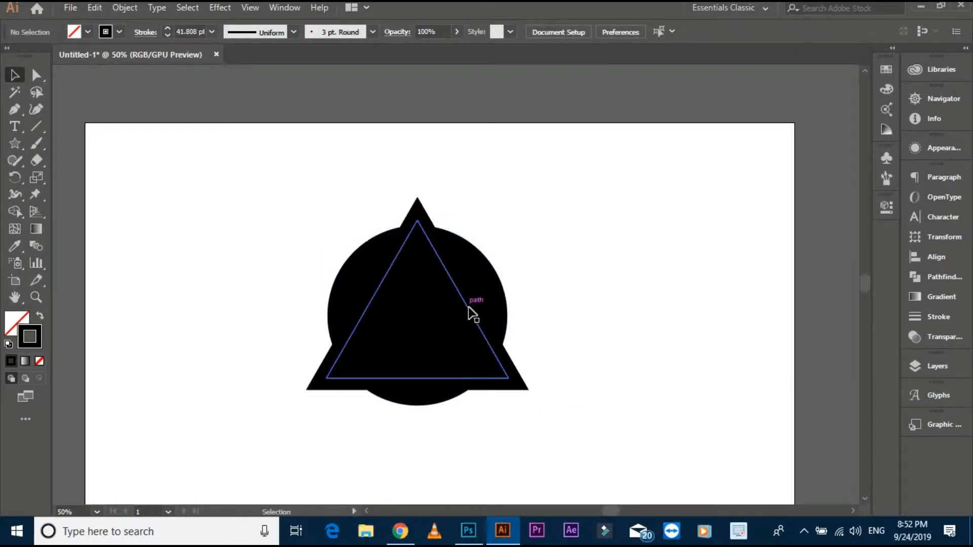
Align the triangle's center with the circle as key object, then shift the triangle slightly upward.
left_click(468, 307)
left_click(435, 334, "shift")
left_click(435, 334)
left_click(667, 31)
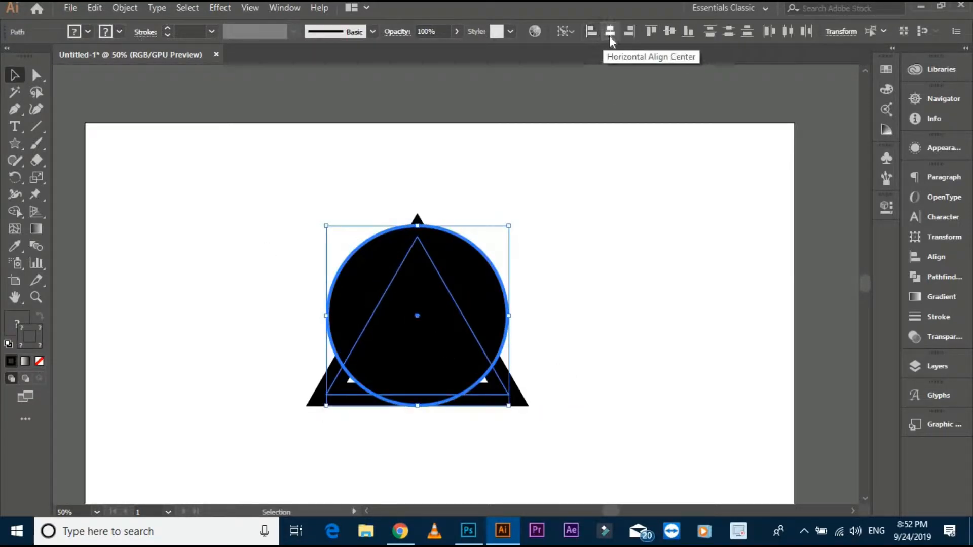
left_click(562, 263)
left_click_drag(503, 383, 499, 365)
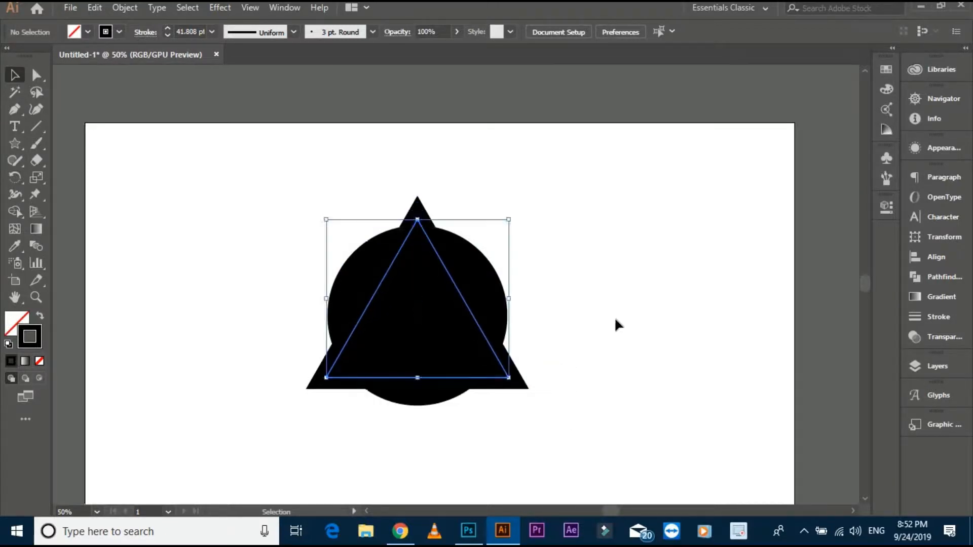
left_click(615, 324)
Expand the triangle's stroke into a filled shape.
left_click(384, 292)
left_click(381, 286)
left_click(124, 8)
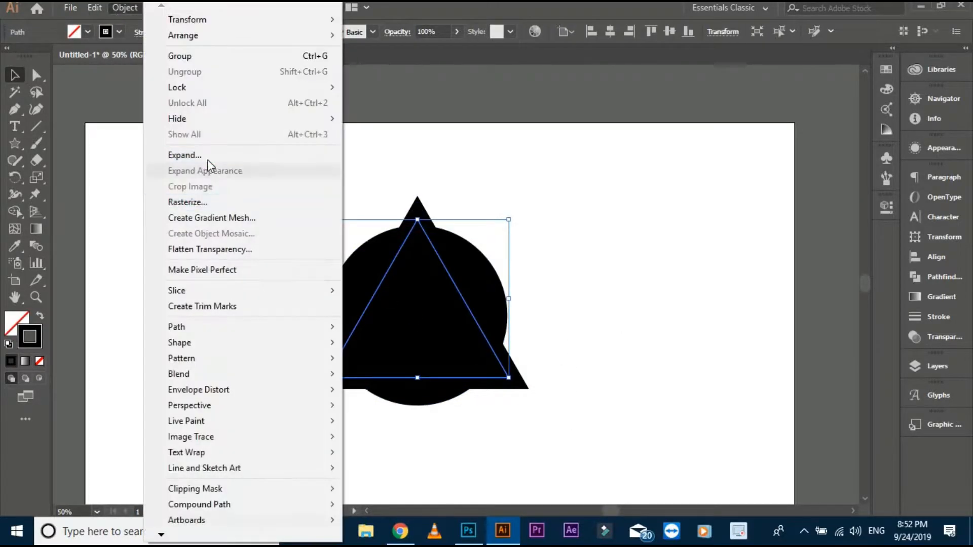
left_click(208, 157)
left_click(441, 212)
left_click(452, 345)
Try cutting the triangle frame out of the circle with Minus Front.
left_click_drag(218, 278, 488, 340)
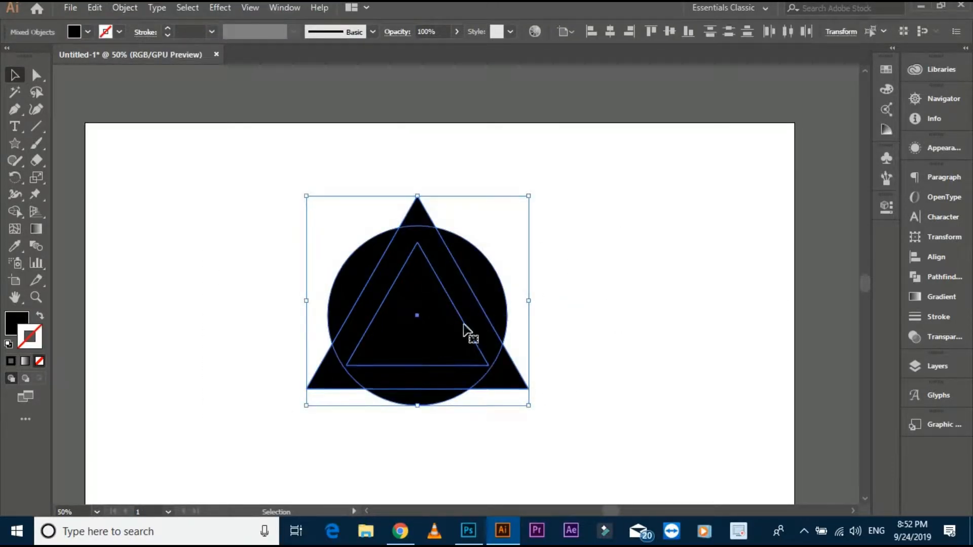
left_click(935, 277)
left_click(775, 209)
left_click(646, 238)
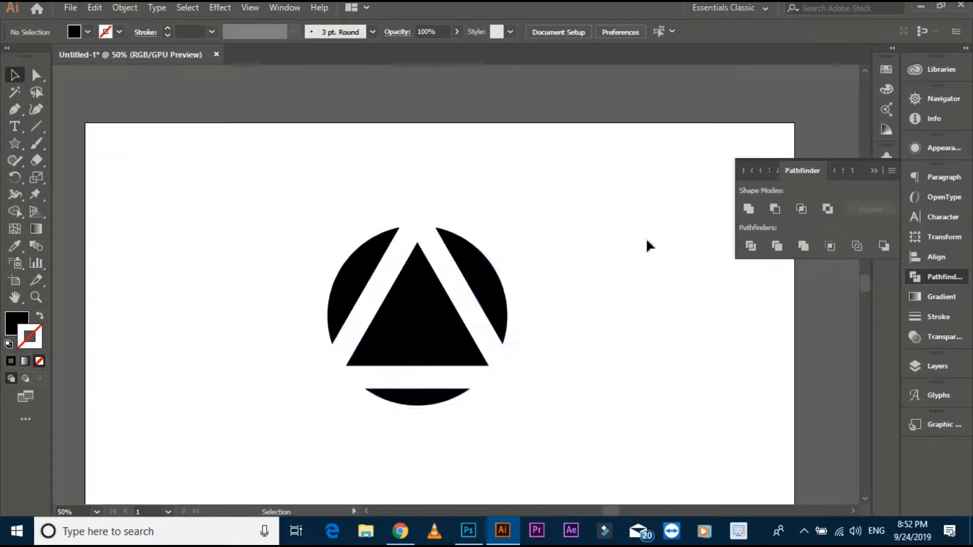
scroll(646, 238, "down", 1)
left_click_drag(282, 174, 251, 172)
key("ctrl+z")
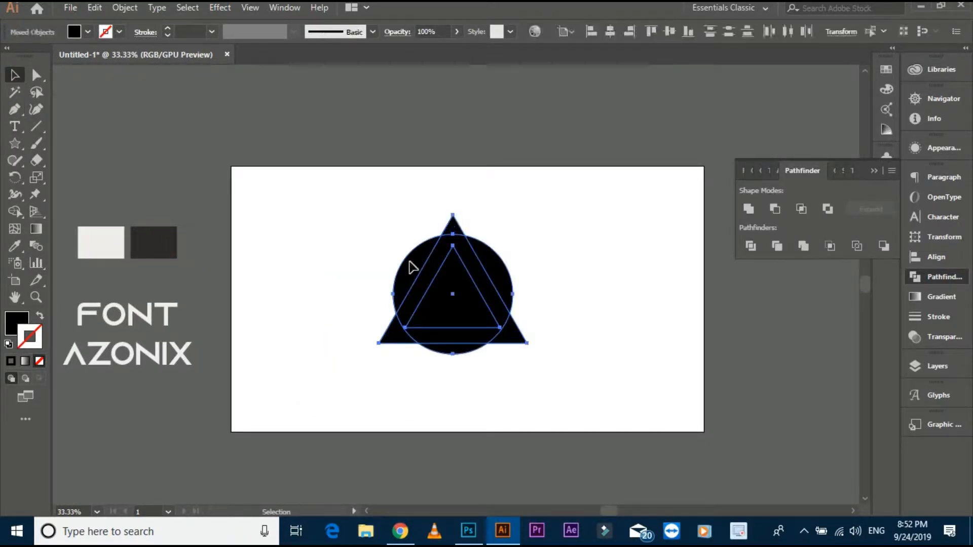
Place a copy of the triangle frame to the right, then subtract the original frame from the circle with Minus Front.
left_click(397, 238)
left_click_drag(466, 275, 650, 275)
left_click_drag(381, 221, 194, 280)
left_click(774, 209)
left_click(571, 251)
Draw a black horizontal rectangle on the empty canvas to the right of the copied triangle frame.
scroll(295, 313, "up", 2)
left_click_drag(310, 314, 336, 314)
right_click(15, 143)
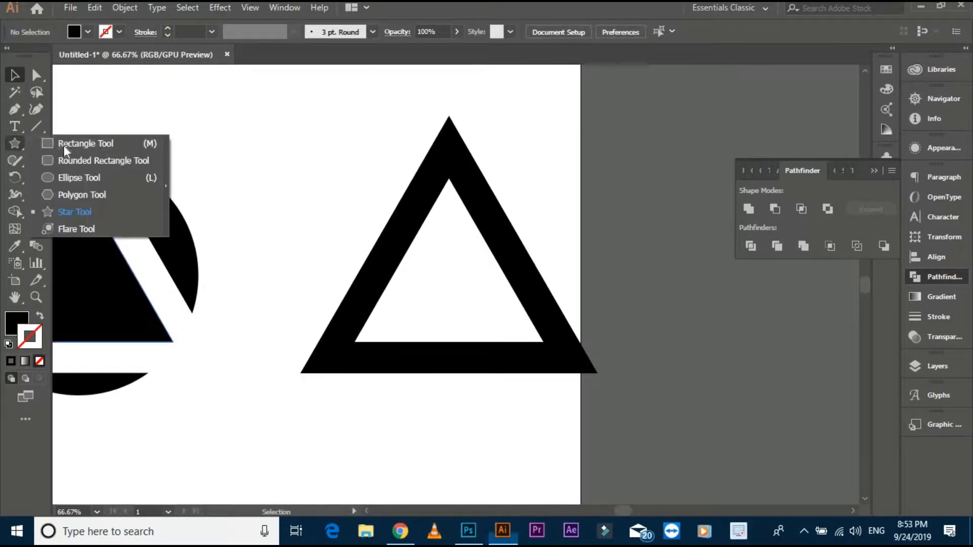
left_click(65, 146)
left_click_drag(441, 347, 245, 242)
left_click_drag(480, 250, 656, 303)
key("v")
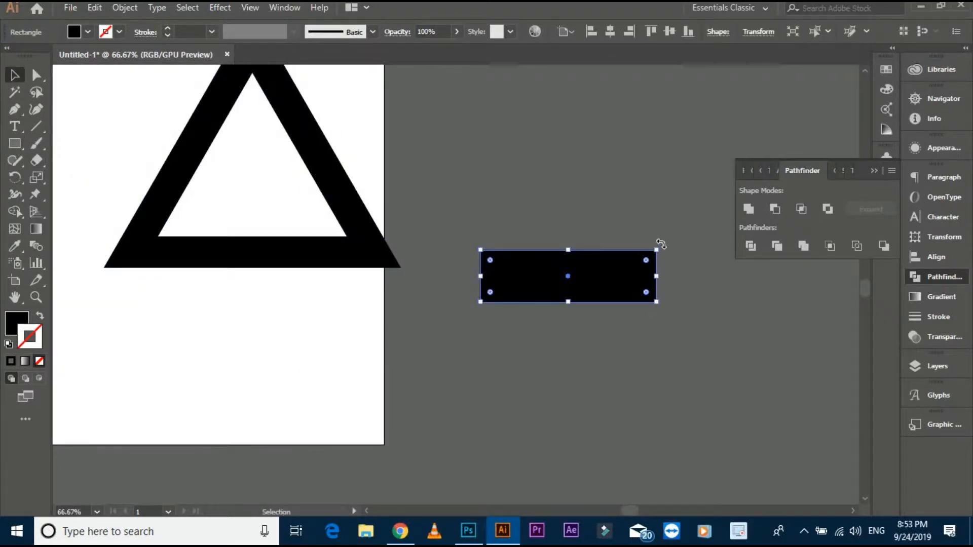
Rotate the rectangle to a steep diagonal and move it across the base of the triangle frame near its left corner.
left_click_drag(658, 244, 563, 335)
left_click_drag(612, 190, 656, 241)
left_click_drag(605, 235, 391, 283)
scroll(191, 257, "up", 3)
left_click_drag(525, 265, 521, 204)
left_click_drag(439, 233, 473, 214)
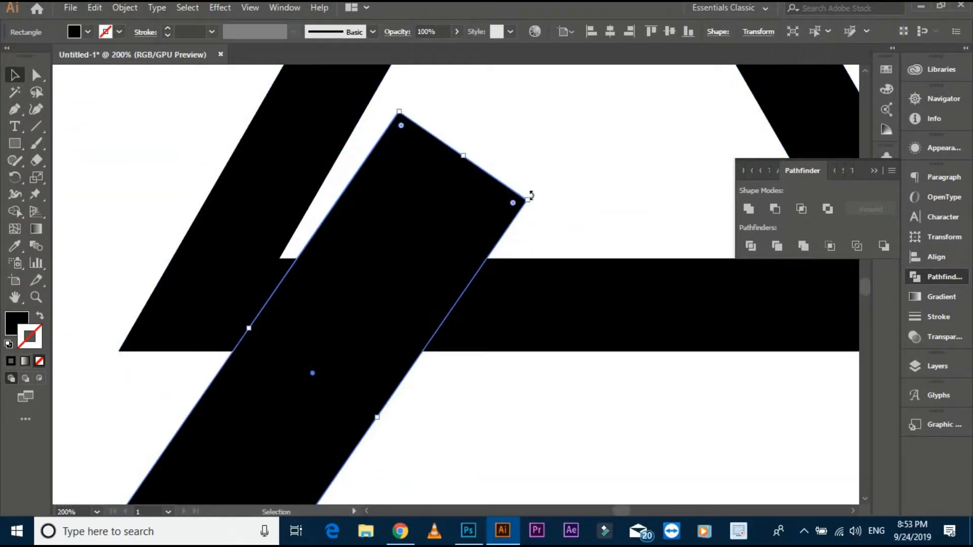
Adjust the rectangle's rotation and position so its long side runs along the inner edge of the frame's left arm.
left_click_drag(532, 195, 520, 181)
left_click_drag(454, 218, 449, 215)
left_click_drag(514, 182, 512, 175)
left_click_drag(477, 202, 478, 199)
left_click_drag(512, 171, 510, 169)
left_click(569, 119)
scroll(293, 262, "up", 2)
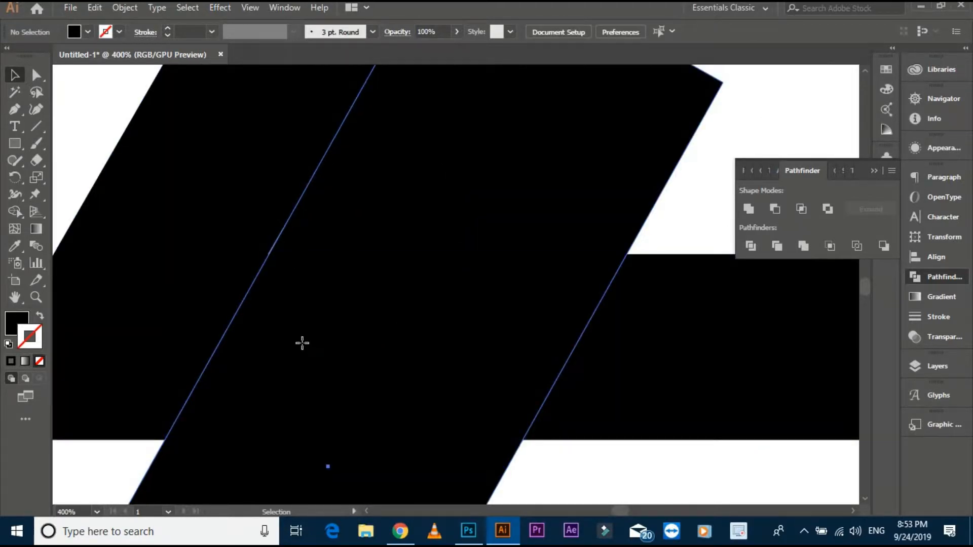
Fine-tune the rectangle's placement and angle against the frame's left arm.
left_click_drag(302, 343, 304, 339)
left_click(648, 235)
scroll(648, 235, "down", 1)
left_click_drag(684, 133, 660, 230)
left_click(629, 240)
left_click_drag(588, 263, 595, 255)
left_click_drag(659, 223, 660, 223)
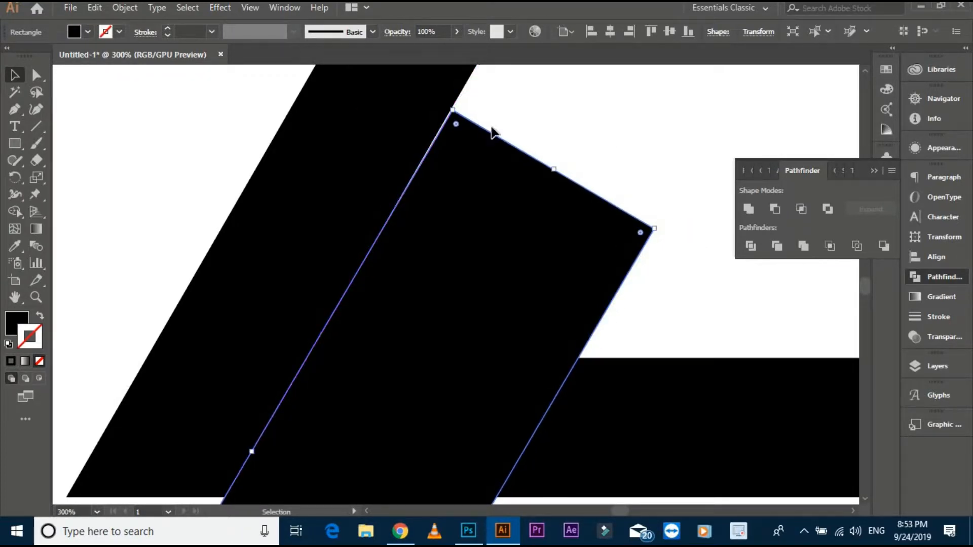
Align the rectangle's upper corner with the left arm's inner edge and rotate it slightly to close the remaining gap.
scroll(451, 106, "up", 3)
left_click_drag(478, 178, 303, 159)
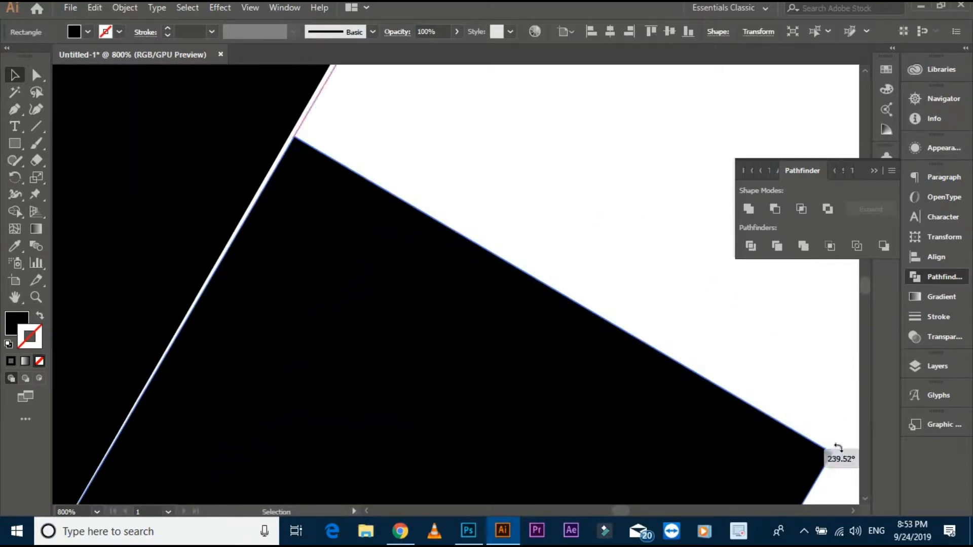
left_click_drag(838, 448, 836, 445)
left_click(719, 339)
left_click(698, 401)
left_click(769, 371)
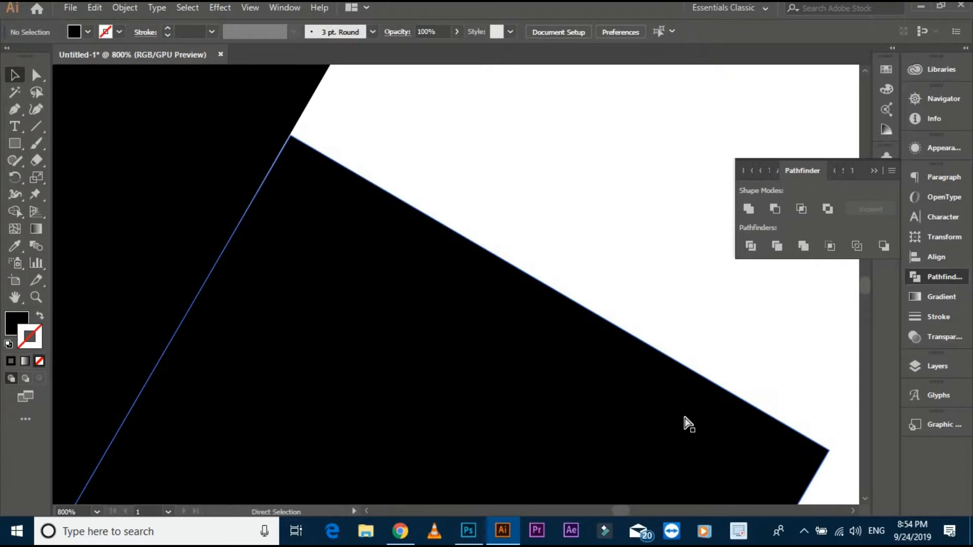
Nudge the rectangle exactly onto the left arm's inner edge in Outline view, then return to Preview.
key("ctrl+y")
scroll(291, 144, "up", 5)
left_click_drag(222, 187, 215, 173)
key("ctrl+y")
scroll(354, 166, "down", 5)
scroll(355, 166, "down", 3)
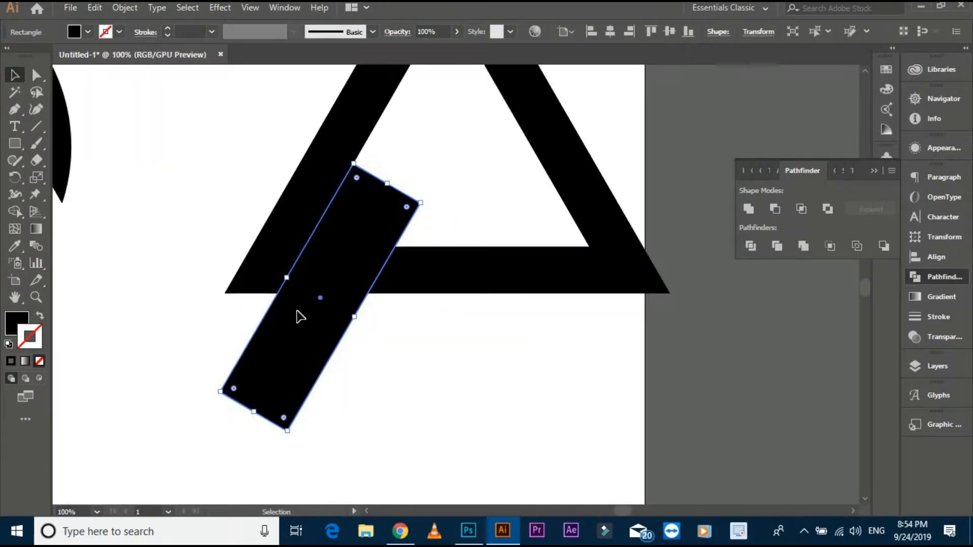
Remove the rectangle and its overlap with the frame using the Shape Builder tool, leaving a diagonal gap in the base.
left_click(262, 274, "shift")
left_click(15, 211)
left_click_drag(357, 209, 276, 362)
key("v")
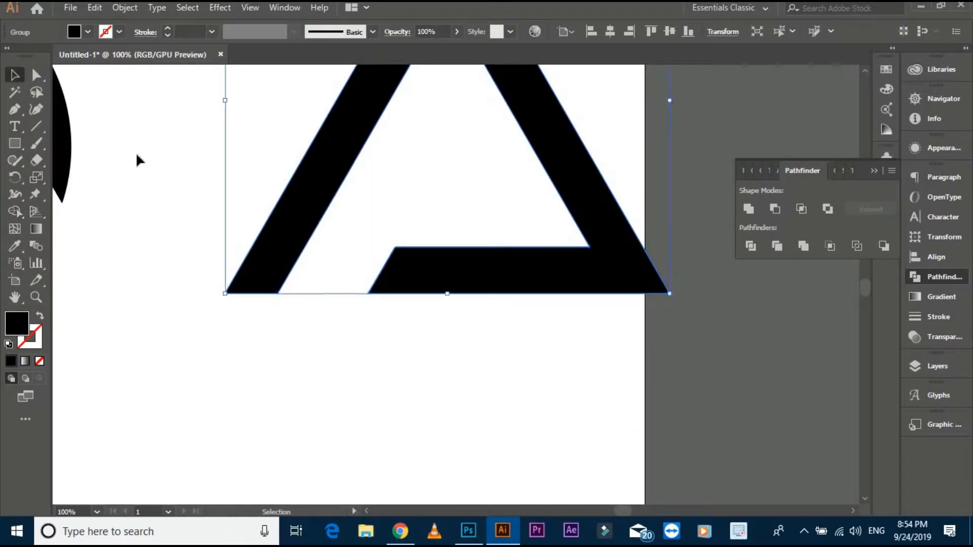
left_click(191, 265)
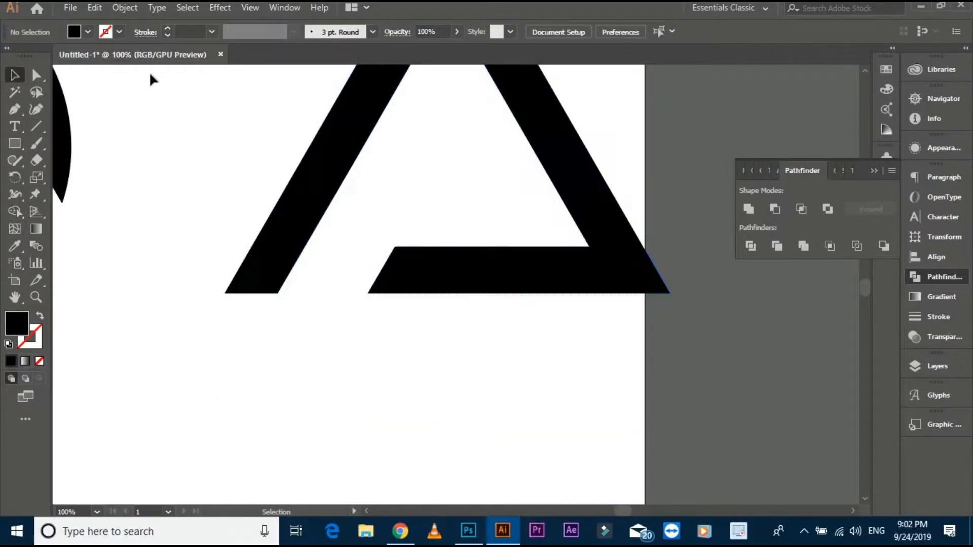
Draw a small black triangle with the Star tool and place it on the cut end of the frame's base bar.
left_click_drag(190, 189, 170, 217)
left_click_drag(15, 144, 58, 213)
left_click_drag(183, 224, 210, 278)
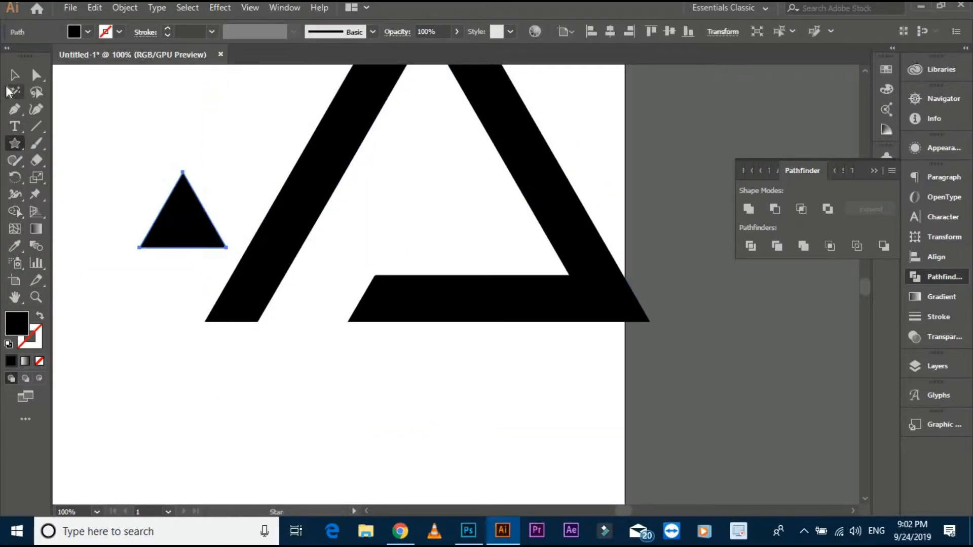
left_click_drag(178, 231, 421, 242)
left_click(360, 284)
scroll(370, 277, "up", 3)
scroll(425, 245, "up", 2)
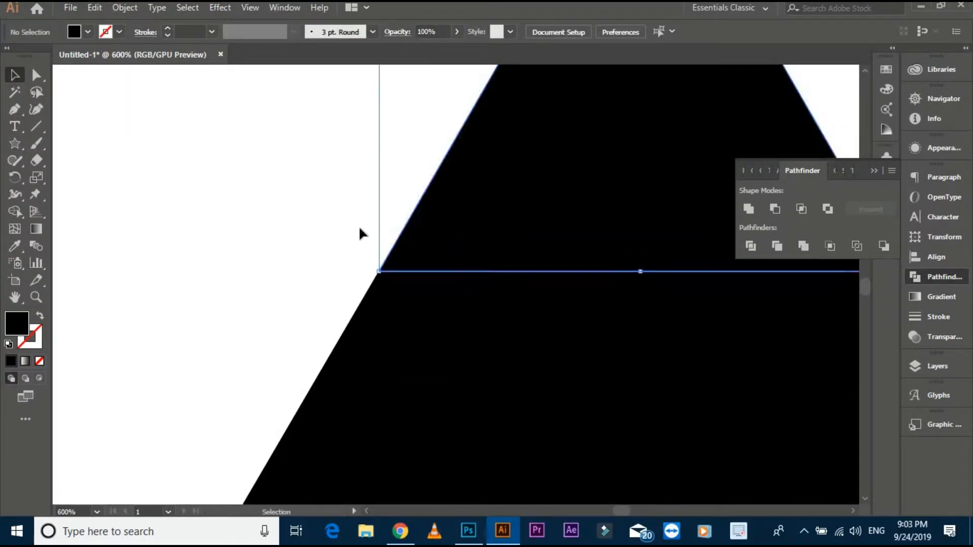
Snap the small triangle's lower-left corner onto the base bar's upper-left corner in Outline view, and check it in Preview.
left_click(359, 226)
key("ctrl+y")
scroll(337, 352, "up", 5)
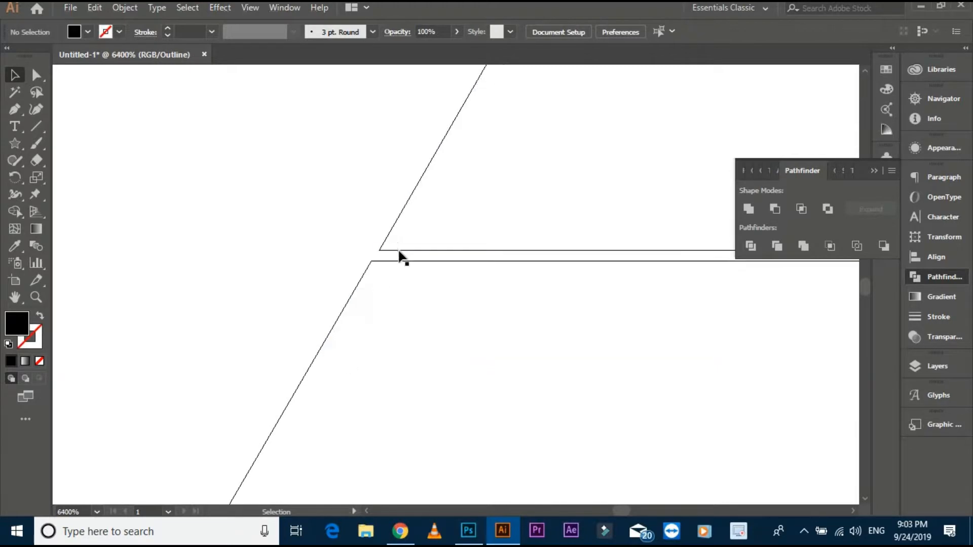
left_click_drag(392, 252, 391, 256)
left_click(289, 244)
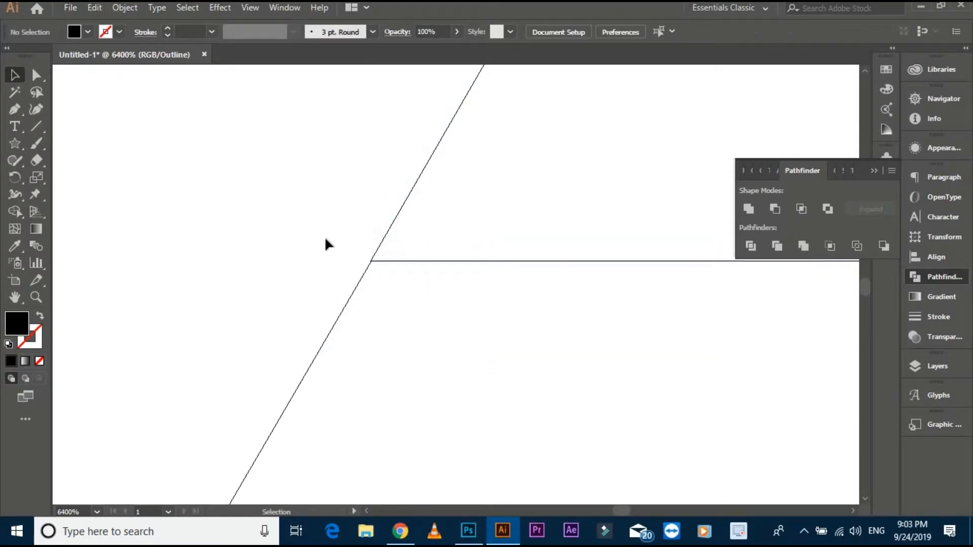
key("ctrl+y")
Refine the small triangle's corner position on the base bar in Outline view at very high magnification.
key("ctrl+y")
scroll(405, 238, "up", 1)
left_click_drag(408, 226, 409, 225)
left_click(373, 219)
scroll(413, 219, "up", 1)
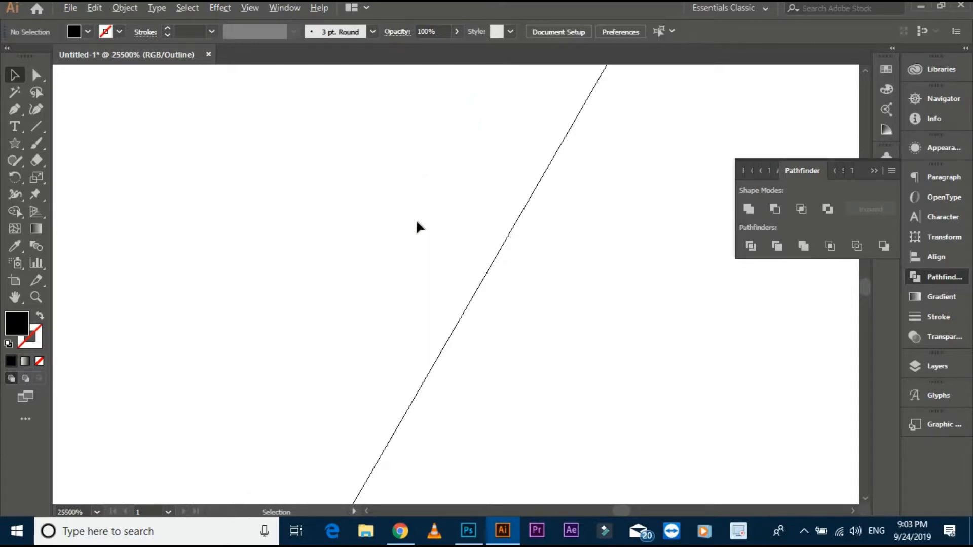
left_click_drag(391, 423, 352, 67)
left_click_drag(252, 245, 205, 230)
left_click(206, 232)
scroll(232, 269, "up", 1)
left_click_drag(258, 405, 265, 210)
left_click_drag(243, 314, 246, 314)
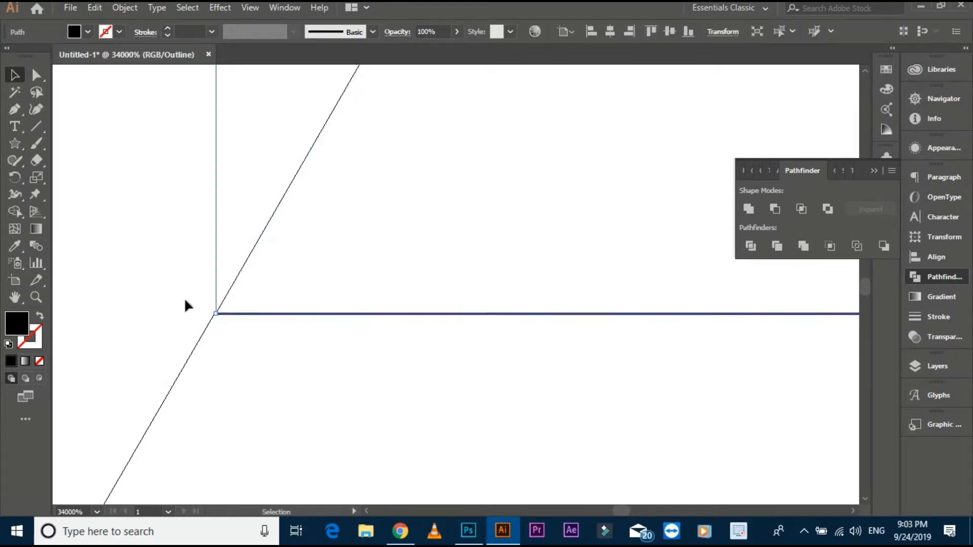
Shift the frame group slightly along the diagonal edge at the small triangle's corner, then return to Preview.
left_click(184, 300)
left_click(292, 313)
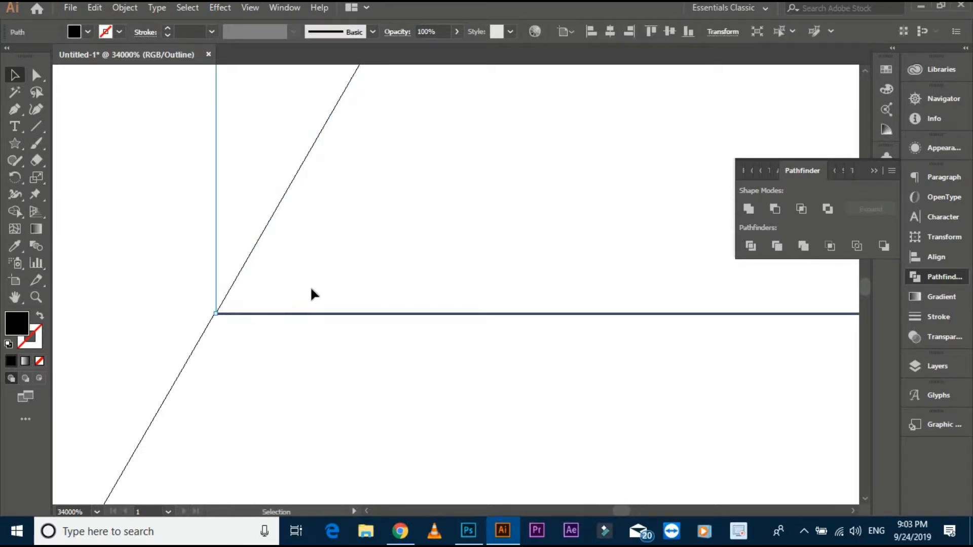
left_click(216, 310)
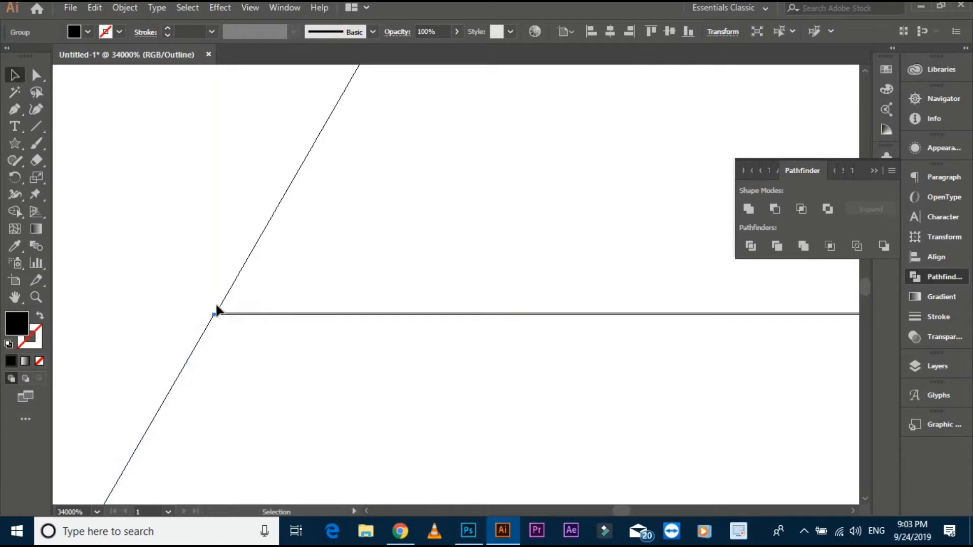
left_click_drag(219, 306, 218, 311)
left_click(199, 303)
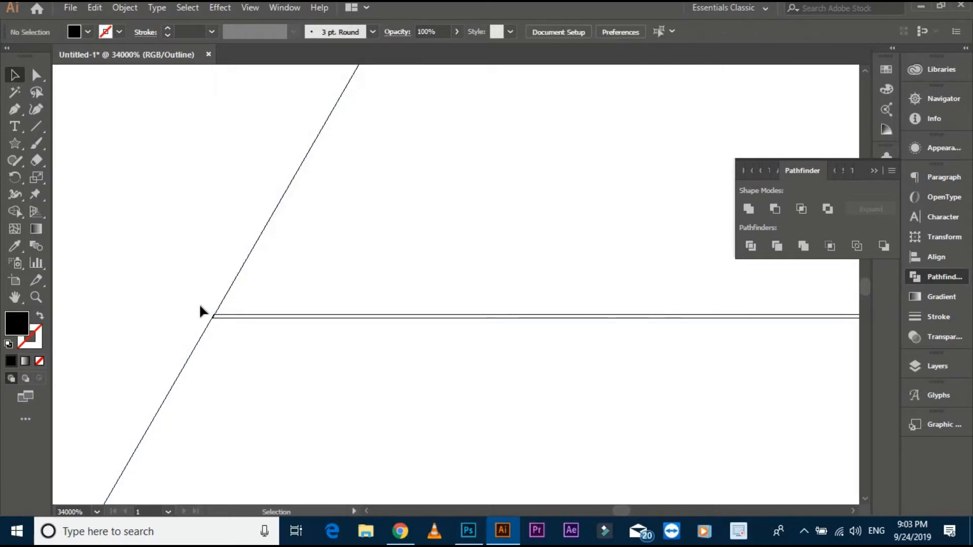
scroll(200, 303, "down", 1)
key("ctrl+y")
scroll(202, 304, "down", 6)
scroll(202, 304, "down", 5)
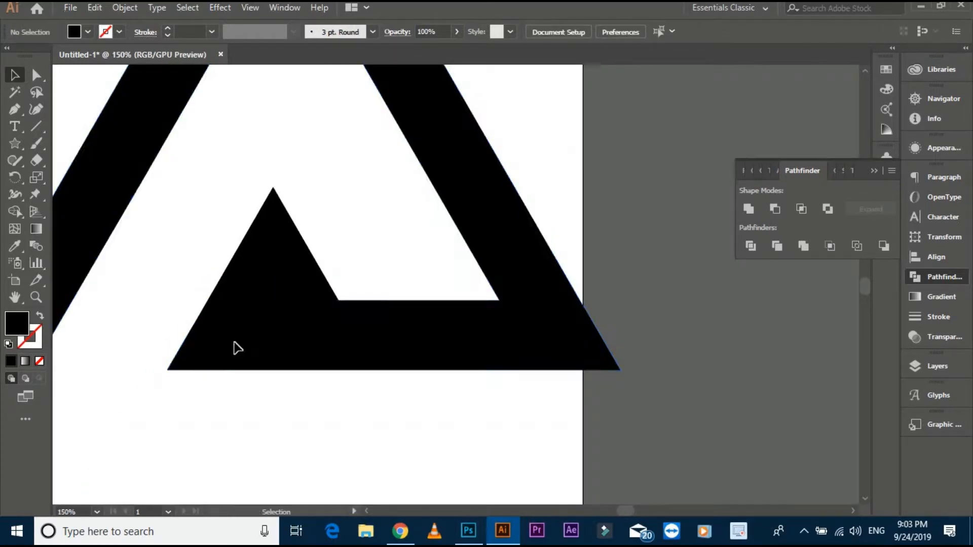
Unite the small triangle and the frame's base bar into one shape with Pathfinder.
left_click(234, 348)
left_click(266, 276, "shift")
left_click(749, 207)
left_click(558, 162)
scroll(558, 163, "down", 3)
Move the finished A-shaped mark into the black triangle inside the divided circle and scale it down to fit.
left_click(603, 329)
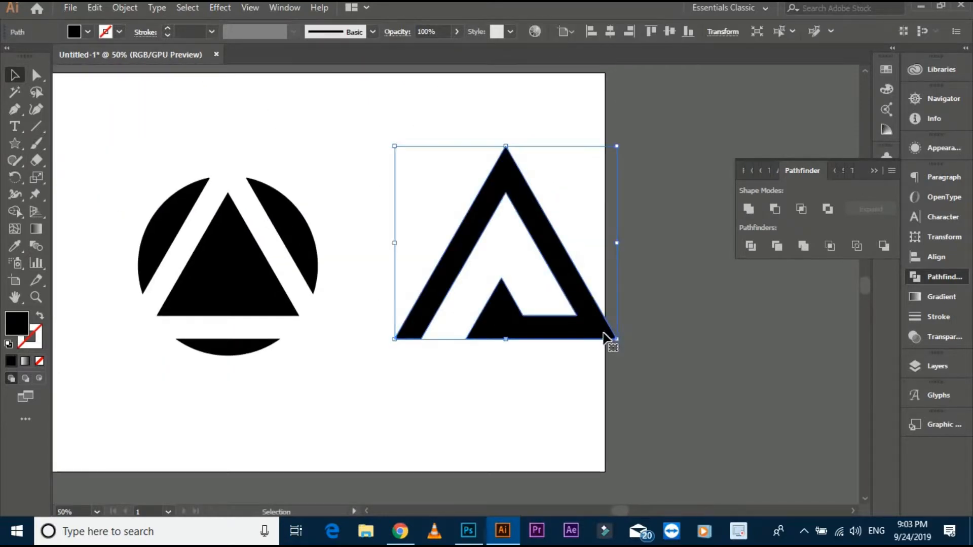
left_click_drag(610, 341, 251, 248)
left_click(232, 152)
left_click(234, 261)
left_click(243, 264)
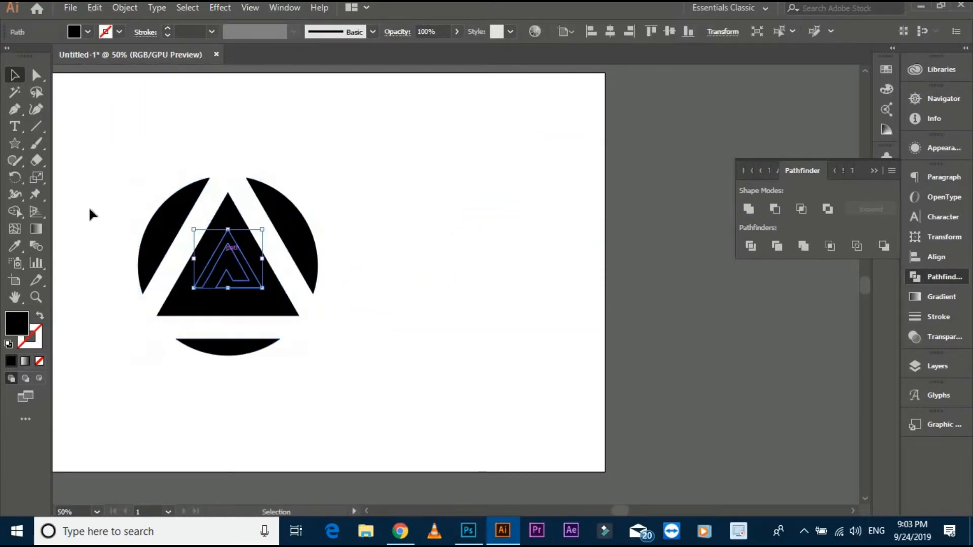
Recolor the small A-shaped mark white with the Eyedropper tool.
left_click(14, 247)
left_click(73, 177)
left_click(15, 76)
left_click(109, 162)
Ungroup the divided circle and center the white A-shaped mark vertically on the black triangle.
scroll(166, 250, "up", 2)
right_click(167, 251)
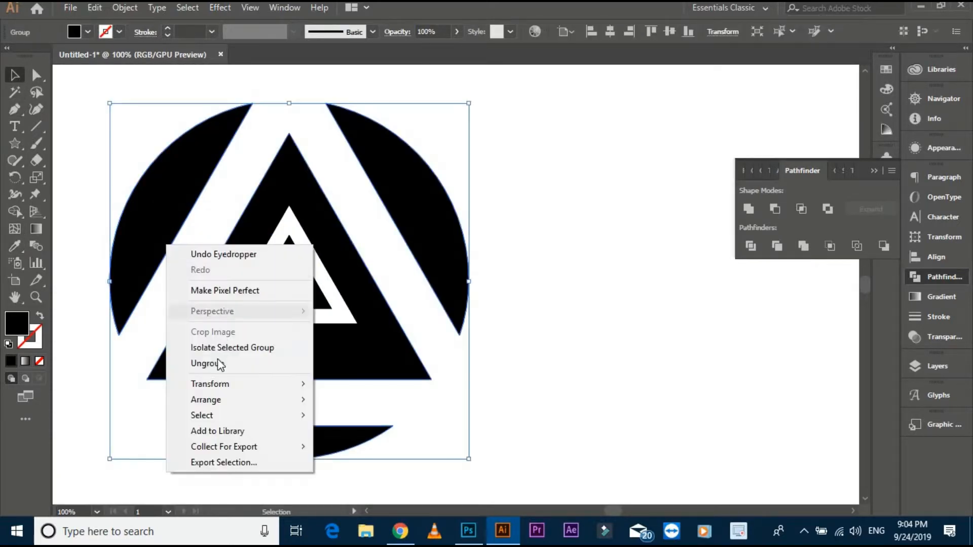
left_click(217, 363)
left_click(187, 257)
left_click(373, 311)
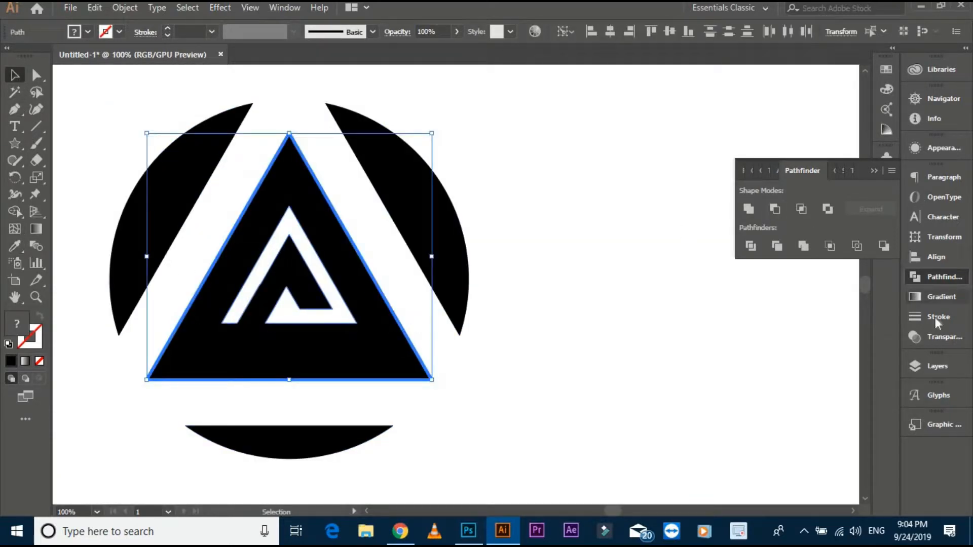
left_click(937, 256)
left_click(861, 209)
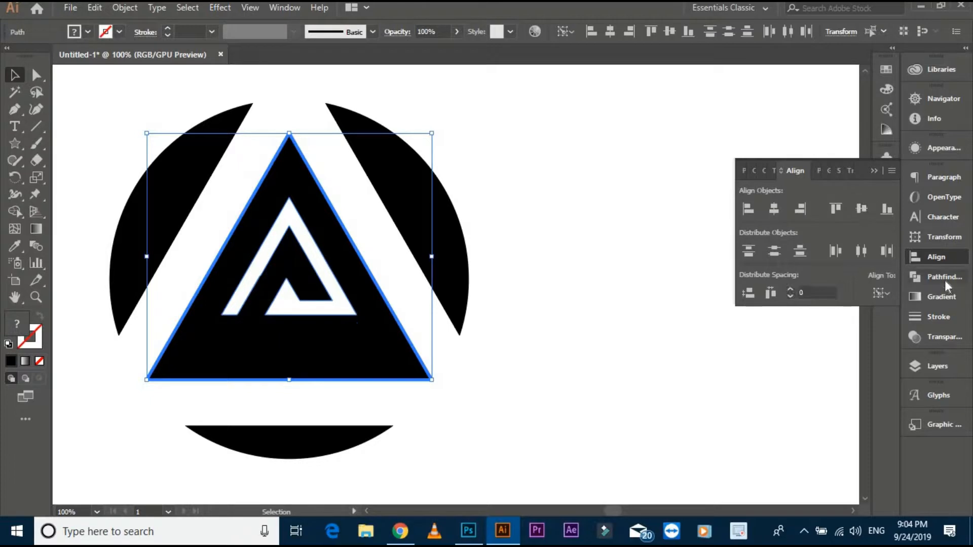
Subtract the A-shaped mark from the black triangle with Pathfinder and group all the logo pieces.
left_click(941, 278)
left_click(551, 209)
scroll(552, 210, "down", 2)
left_click_drag(669, 405, 262, 173)
right_click(358, 264)
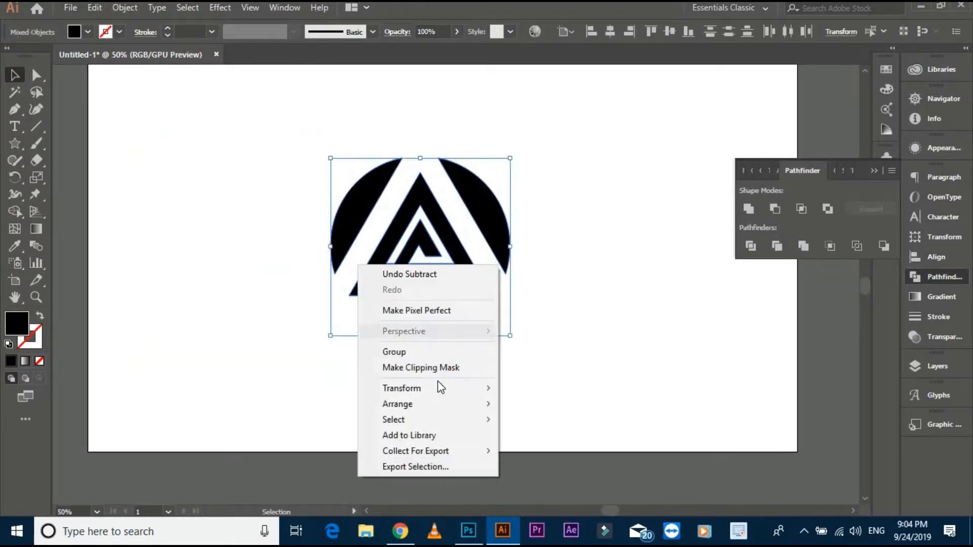
left_click(426, 352)
left_click(226, 278)
Move the grouped logo off the artboard to the area above the color swatches.
scroll(226, 277, "down", 1)
left_click_drag(330, 313, 472, 337)
left_click_drag(486, 303, 167, 136)
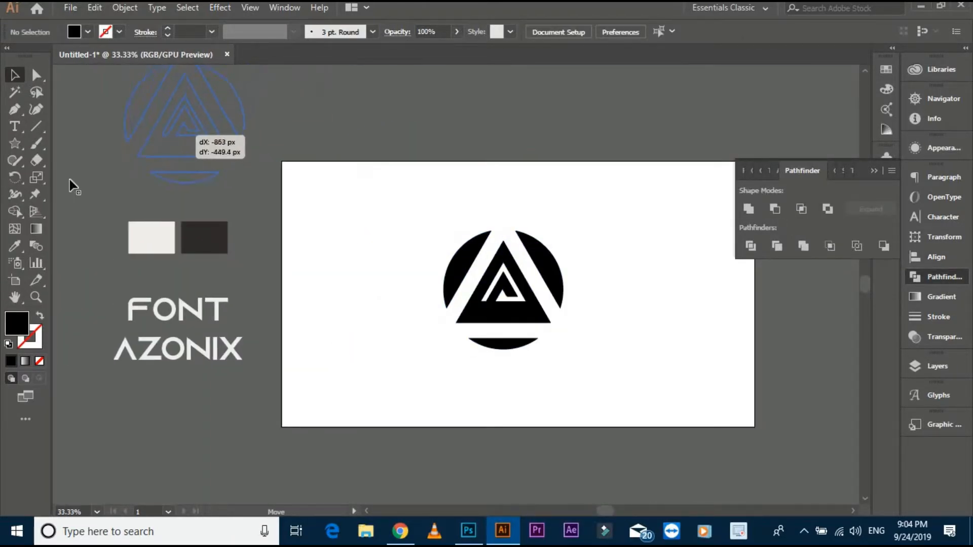
Draw a rectangle covering the whole artboard and fill it with the dark swatch color using the Eyedropper.
left_click_drag(15, 143, 76, 144)
mouse_move(282, 161)
left_mouse_down()
mouse_move(501, 292)
mouse_move(749, 408)
mouse_move(754, 427)
left_mouse_up()
left_click(15, 246)
left_click(203, 246)
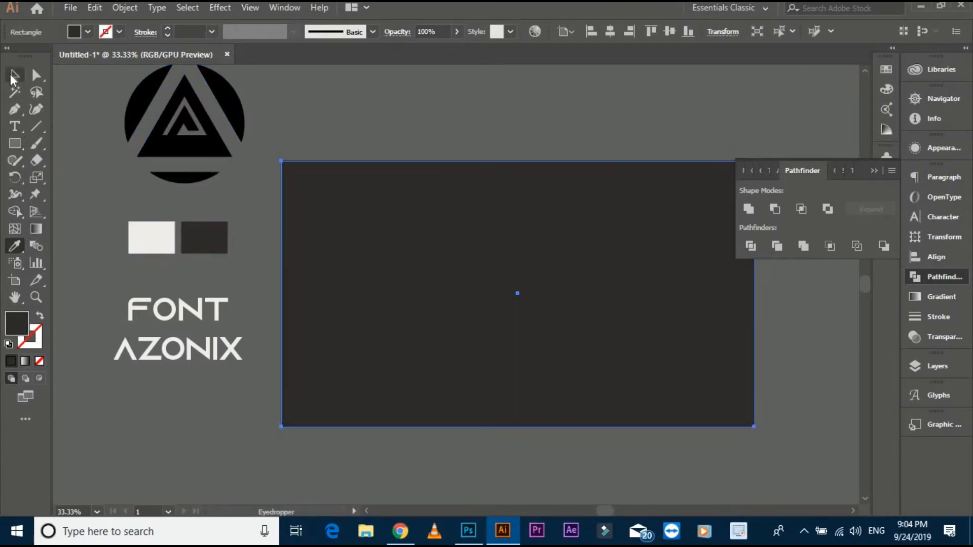
left_click(14, 76)
key("ctrl+2")
Move the logo onto the left half of the dark rectangle and bring it to the front.
left_click_drag(165, 118, 387, 280)
right_click(387, 280)
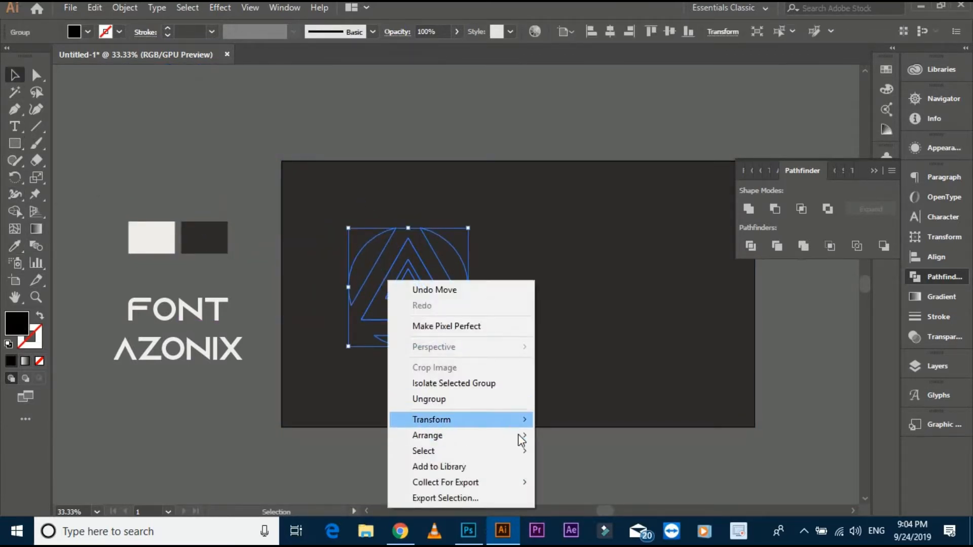
mouse_move(507, 435)
left_click(557, 435)
Recolor the logo with the light swatch using the Eyedropper tool.
left_click(15, 246)
left_click(152, 240)
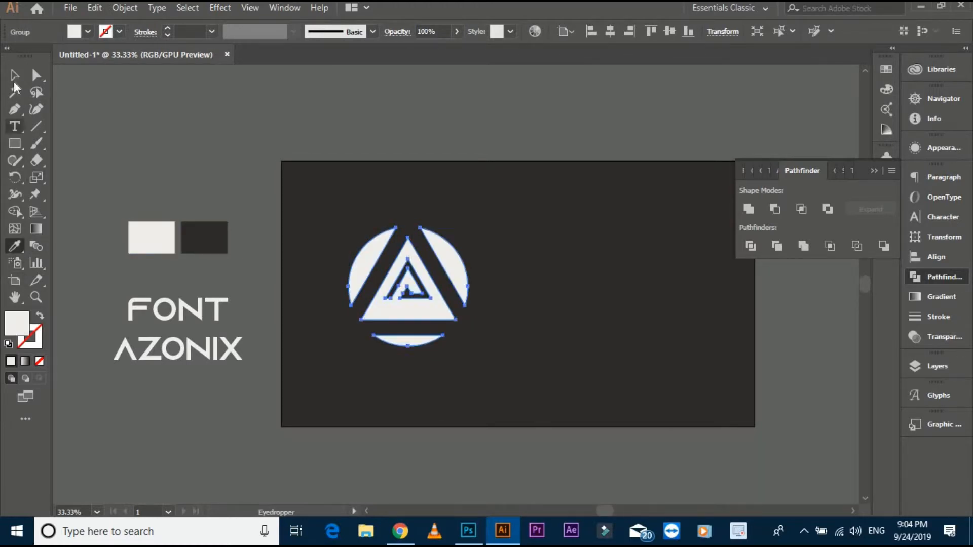
left_click(15, 76)
left_click(324, 223)
Scale the light logo down proportionally around its center to a little over half its size.
left_click_drag(375, 263, 341, 253)
left_click(341, 253)
left_click_drag(434, 337, 416, 310)
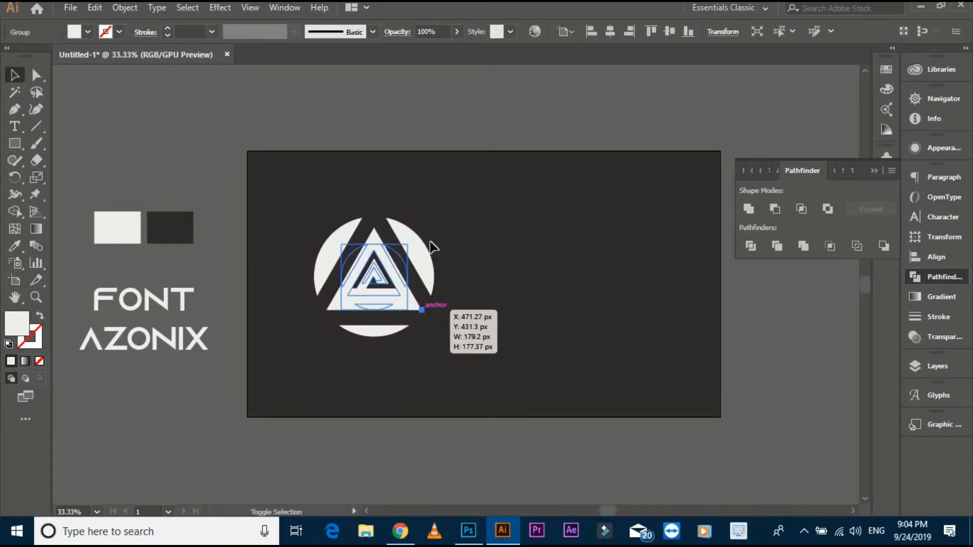
left_click(395, 136)
left_click_drag(393, 136, 363, 130)
left_click_drag(302, 290, 368, 289)
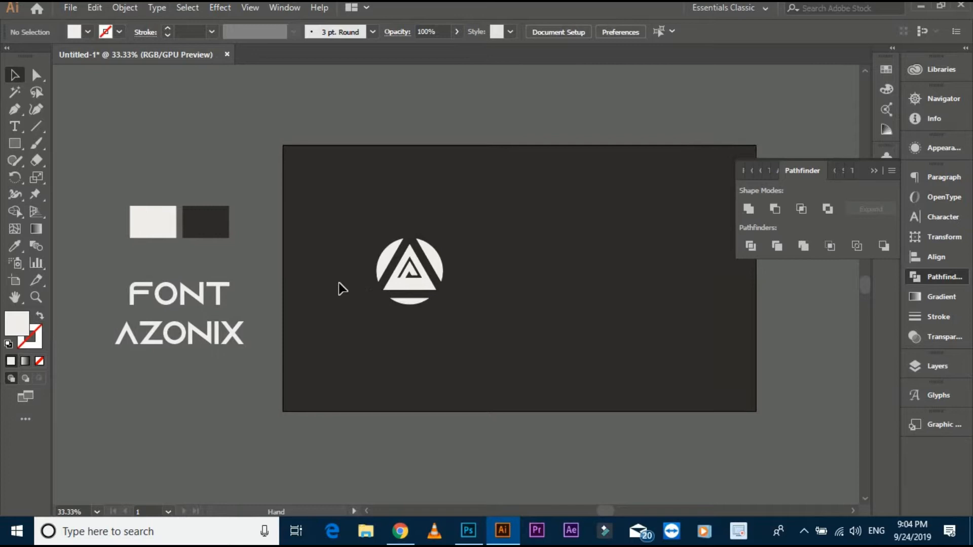
left_click(202, 298)
right_click(198, 277)
left_click(239, 397)
left_click(403, 233)
left_click_drag(57, 214, 37, 201)
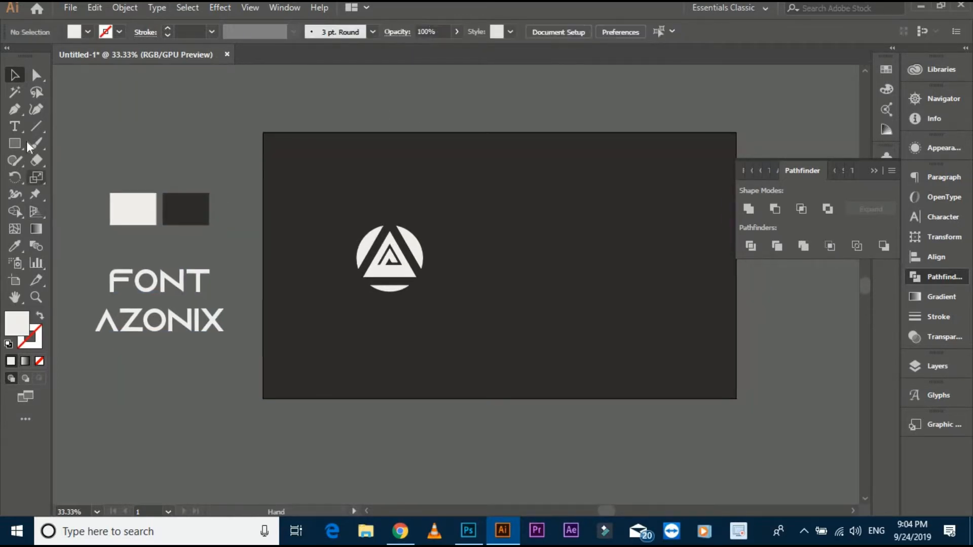
Add the text ASHWRICH in the Azonix font to the right of the logo and enlarge it to 32.34 pt.
key("t")
left_click(487, 247)
key("ctrl+1")
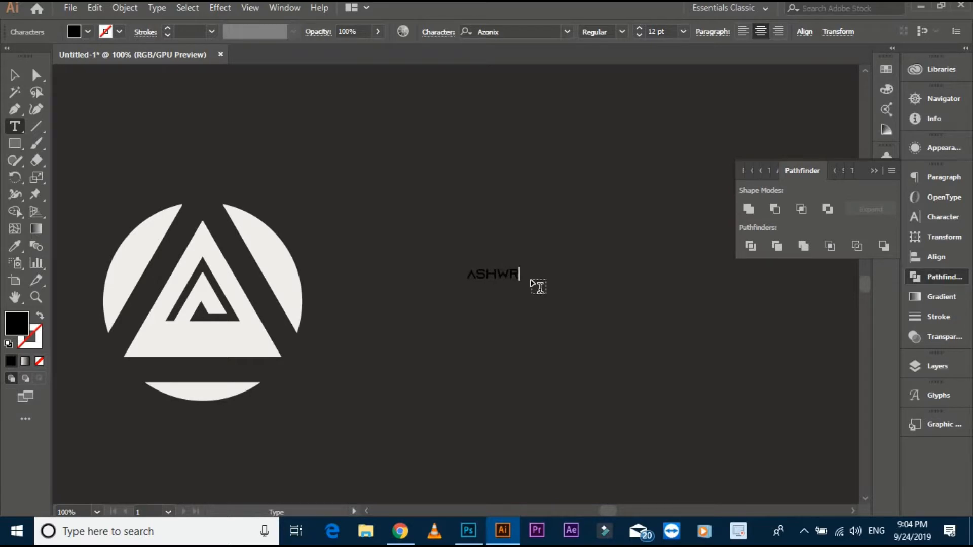
left_click(13, 76)
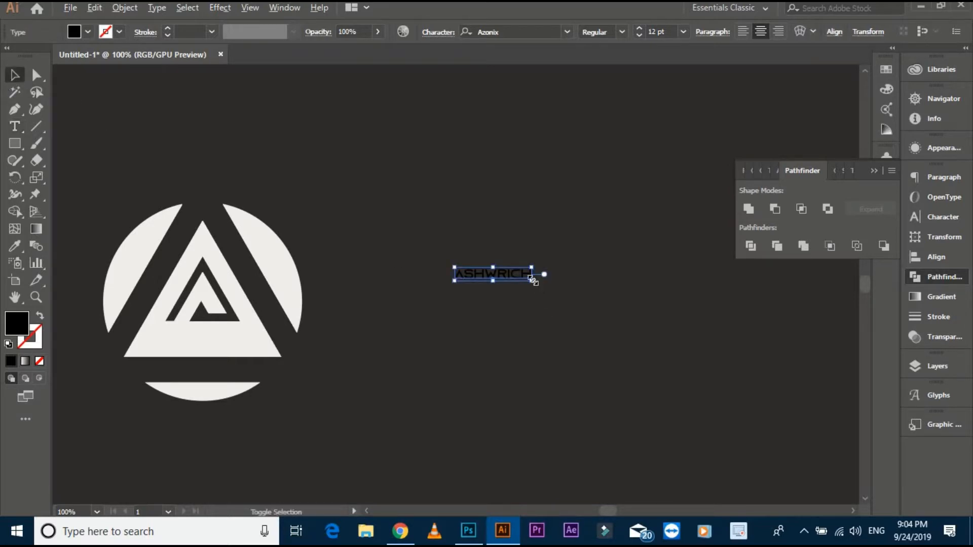
left_click_drag(532, 280, 597, 292)
left_click(577, 367)
Recolor the ASHWRICH text with the logo's light color using the Eyedropper.
scroll(577, 367, "down", 2)
left_click_drag(563, 329, 563, 347)
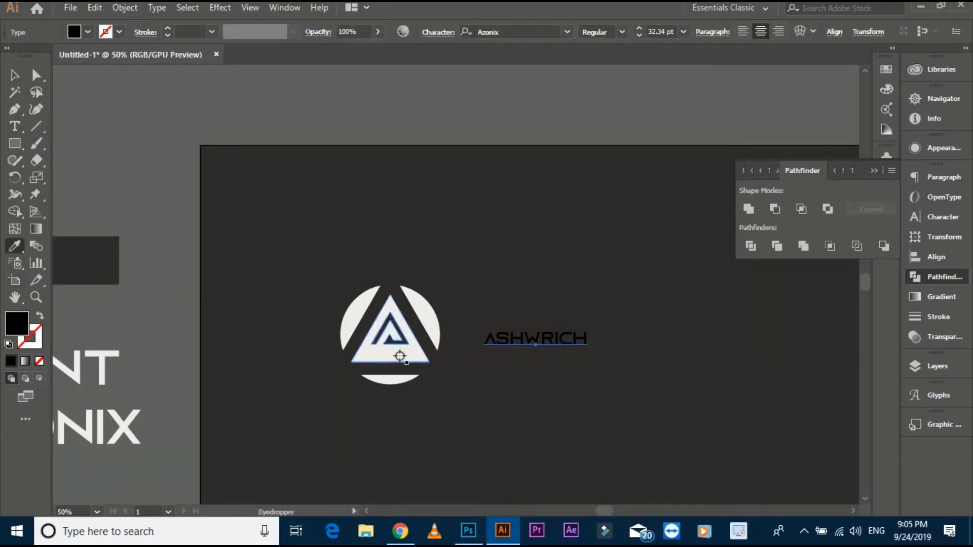
left_click(400, 356)
left_click(14, 76)
Enlarge the ASHWRICH text to 46.17 pt, place it beside the logo and convert it to outlines.
left_click_drag(422, 206, 256, 136)
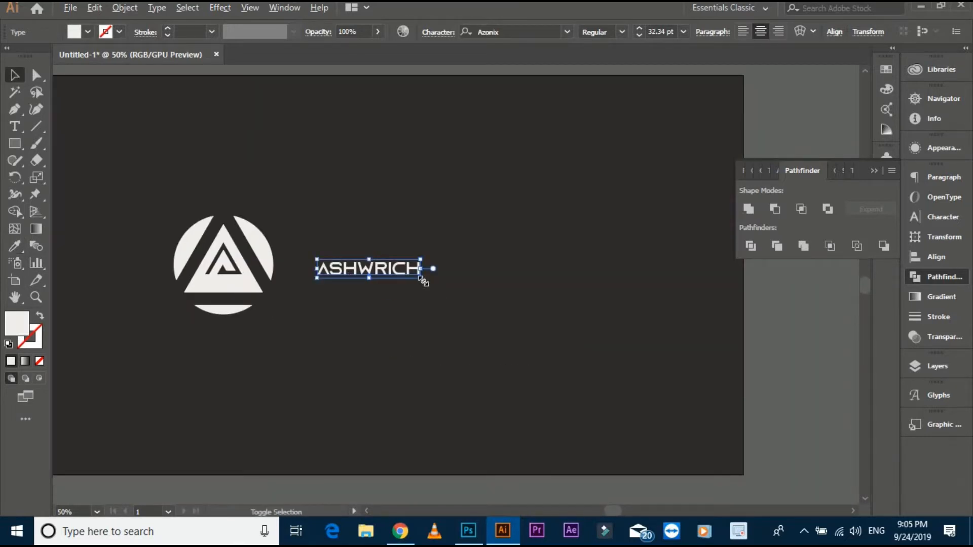
left_click_drag(420, 278, 442, 322)
left_click(442, 325)
left_click_drag(406, 304, 441, 282)
right_click(437, 282)
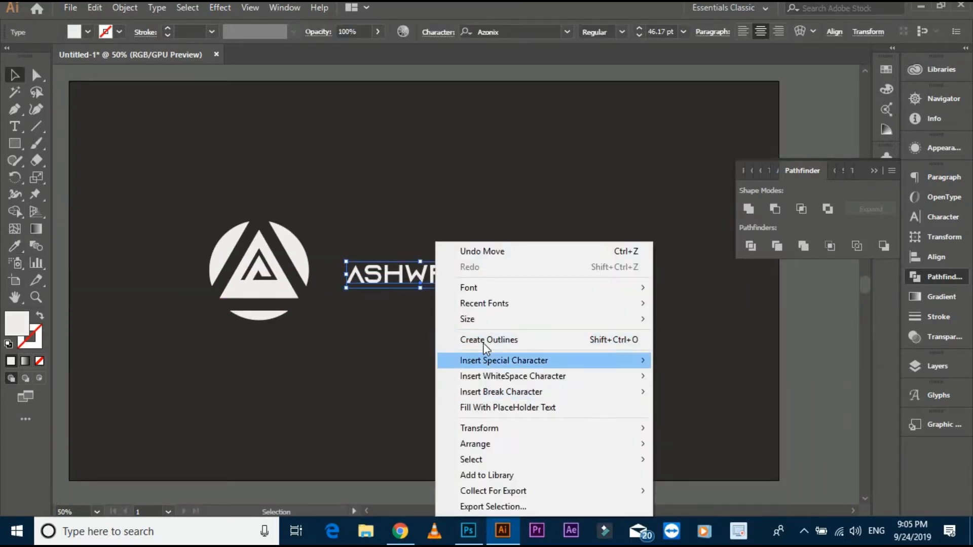
left_click(484, 341)
Align the vertical centers of the logo and the ASHWRICH lettering and group the two.
left_click(152, 234)
left_click_drag(152, 234, 378, 305)
left_click(287, 297)
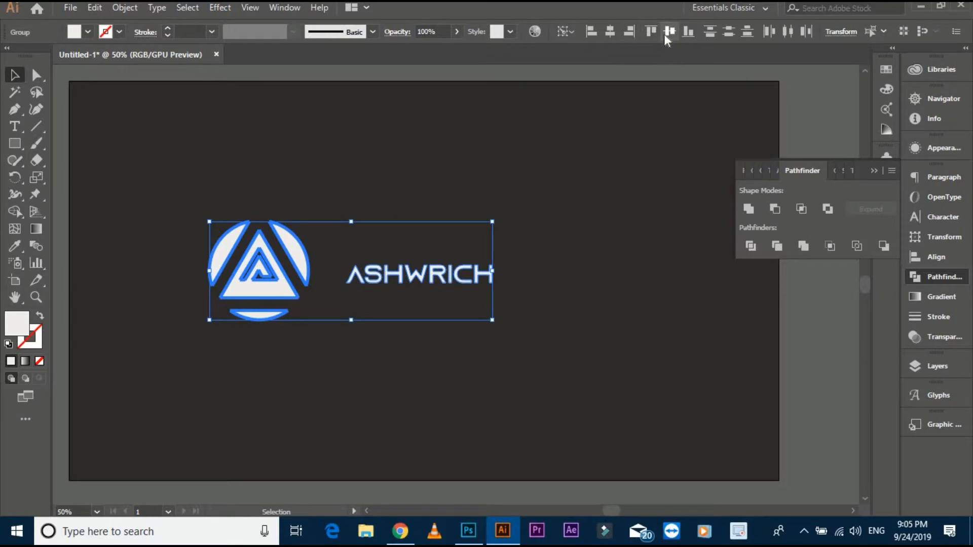
left_click(665, 34)
right_click(379, 274)
left_click(408, 363)
left_click(564, 297)
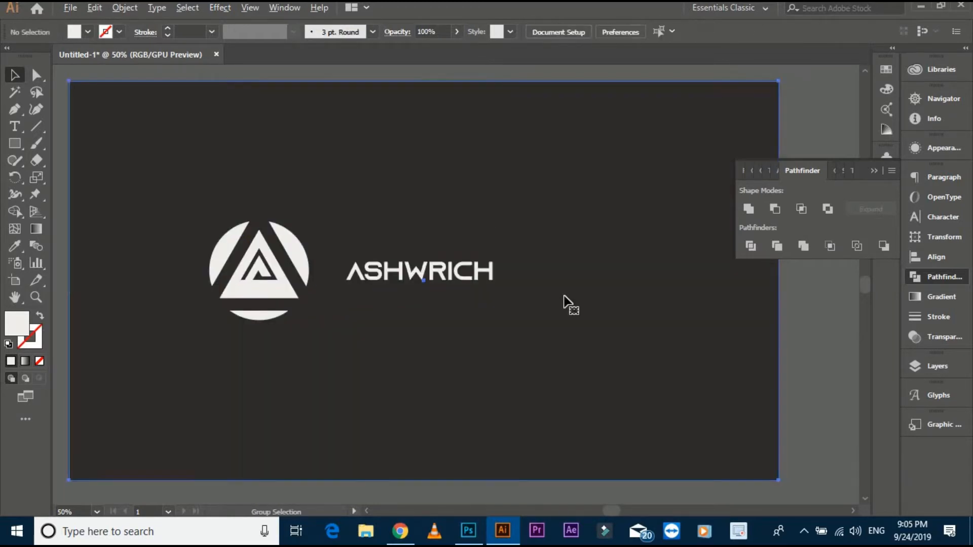
Center the logo-and-text group horizontally and vertically on the dark rectangle.
left_click(564, 297)
left_click_drag(457, 332, 560, 305)
left_click(619, 31)
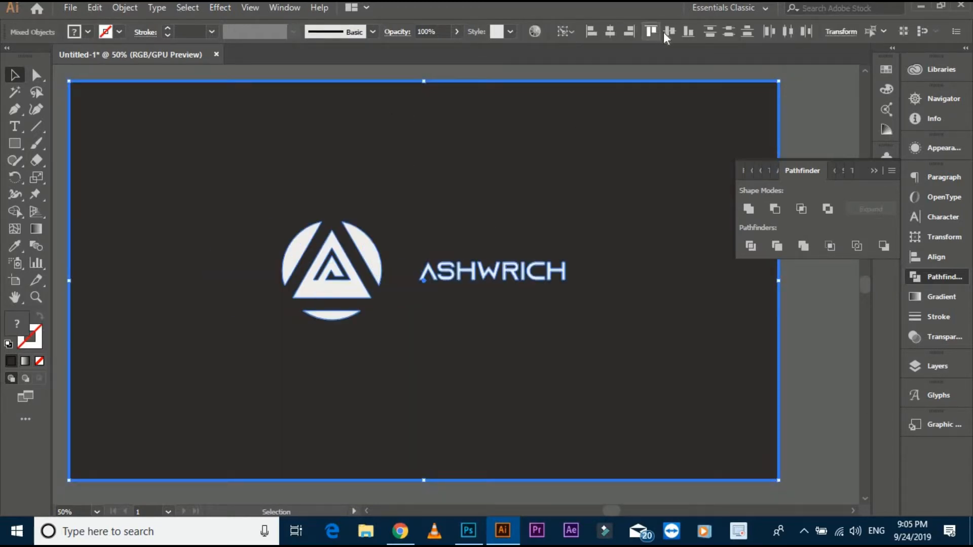
left_click(664, 32)
left_click(822, 130)
left_click(873, 171)
Ungroup the logo from the lettering and split the circular emblem into its separate pieces.
scroll(751, 226, "down", 1)
left_click_drag(759, 274, 667, 272)
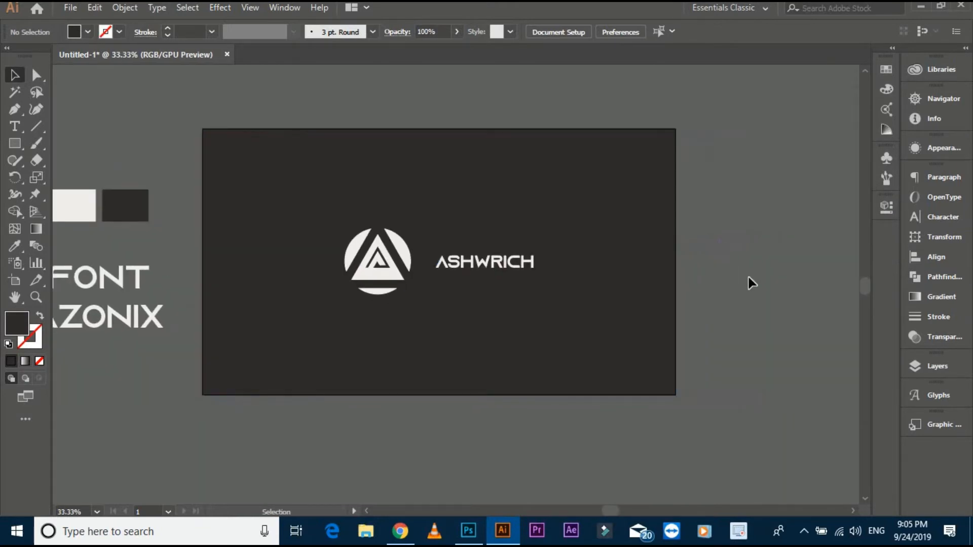
scroll(377, 274, "up", 1)
right_click(373, 268)
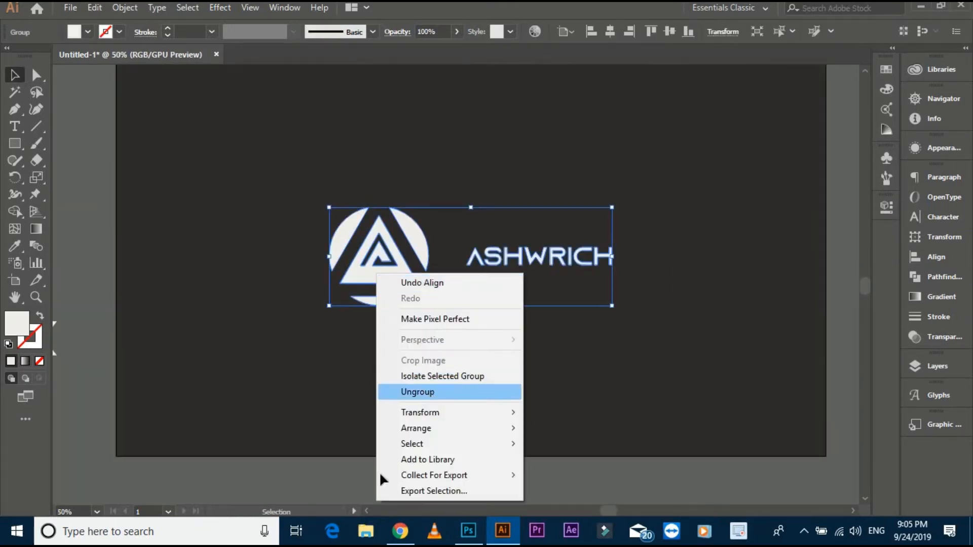
left_click(425, 390)
left_click(378, 264)
right_click(385, 248)
left_click(426, 366)
left_click(398, 473)
Duplicate the emblem's central triangle to the right of the lettering and center the copy vertically on the rectangle.
left_click_drag(407, 277, 732, 294, "alt+shift")
left_click(842, 289)
left_click_drag(842, 289, 631, 275)
scroll(514, 262, "down", 1)
left_click(513, 262)
left_click(502, 290, "shift")
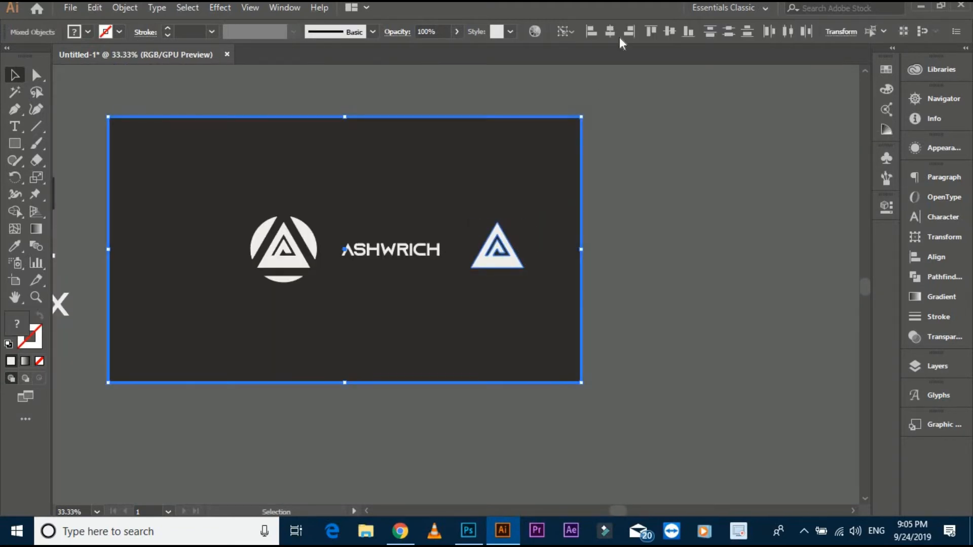
left_click(665, 35)
left_click(616, 99)
Enlarge the duplicated triangle proportionally until it spans the full height of the dark rectangle.
left_click(484, 272)
left_click_drag(526, 276, 651, 399, "alt+shift")
left_click(721, 331)
scroll(474, 368, "up", 4)
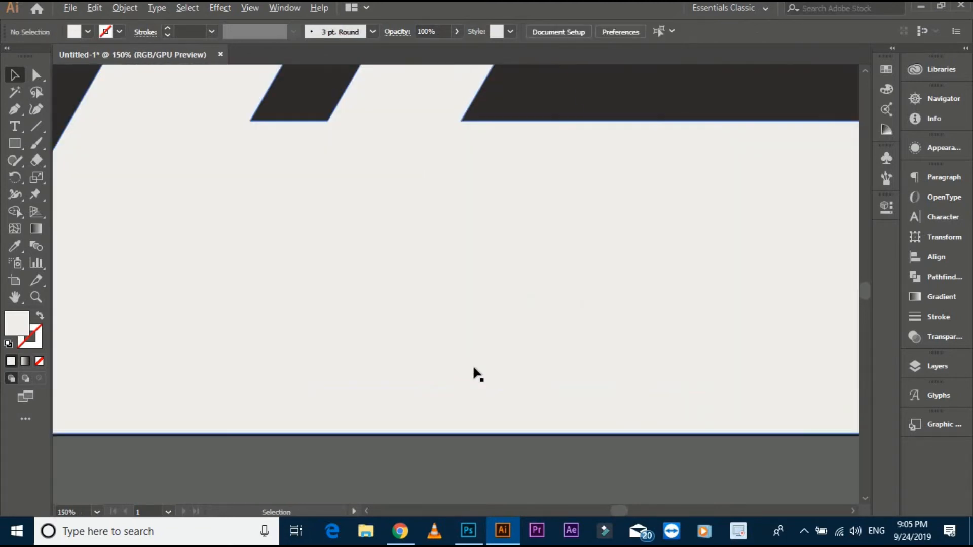
scroll(472, 369, "down", 4)
left_click_drag(469, 373, 487, 384)
left_click_drag(497, 373, 473, 350)
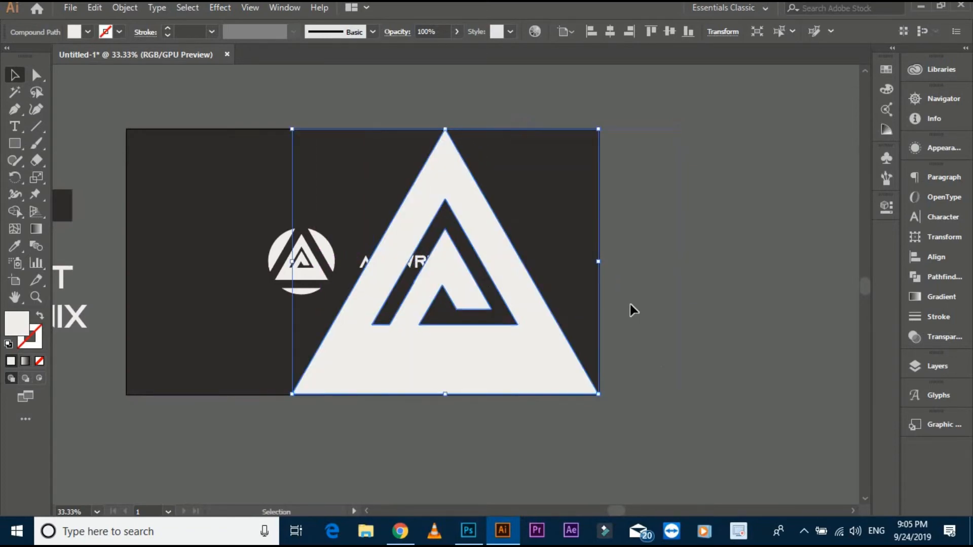
Move the large triangle to the right so its apex sits on the rectangle's right edge.
key("ctrl+z")
left_click_drag(573, 355, 648, 359)
left_click(725, 272)
Remove the triangle parts extending beyond the dark rectangle with the Shape Builder tool.
key("ctrl+a")
key("shift+m")
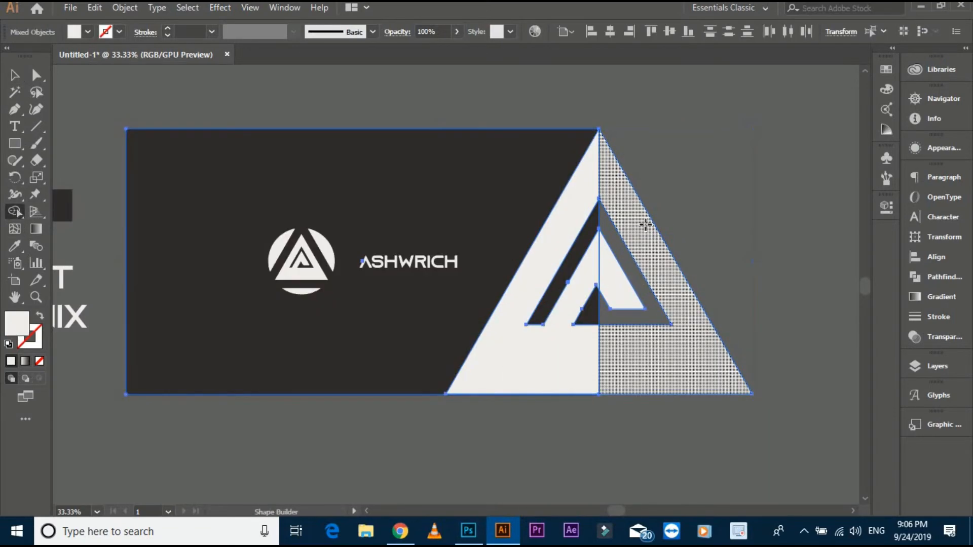
left_click(644, 247, "alt")
left_click(618, 272, "alt")
key("v")
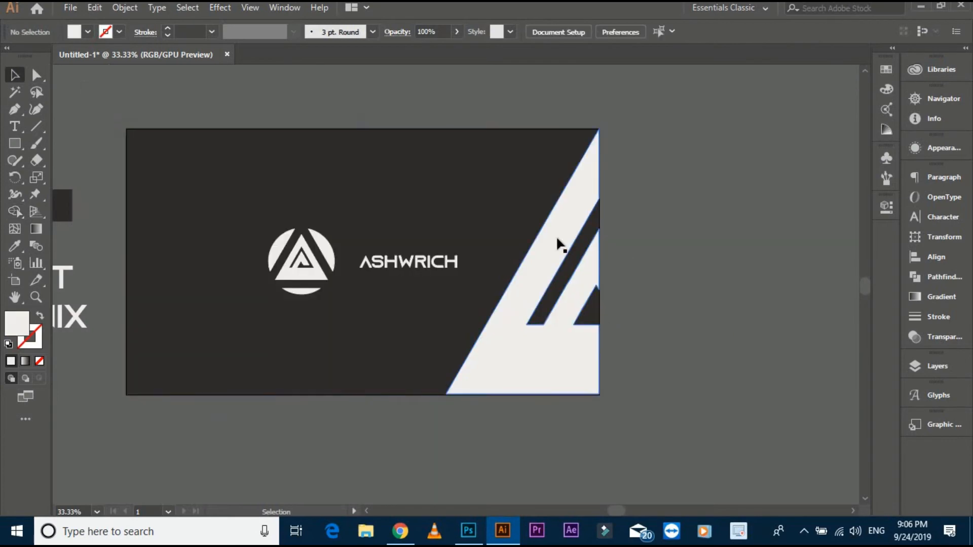
Lower the opacity of the trimmed triangle to 53%.
left_click(555, 235)
scroll(424, 28, "down", 20)
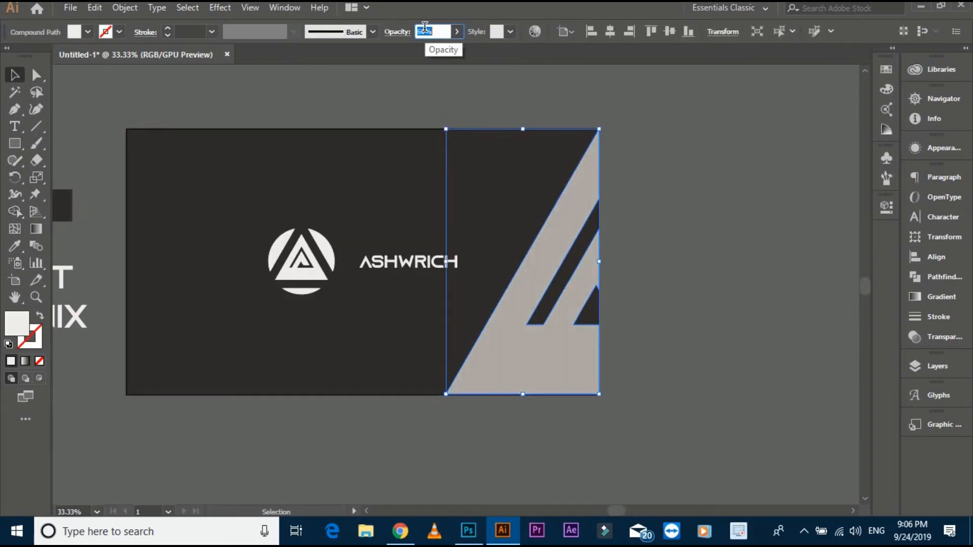
left_click(143, 104)
key("space")
left_click_drag(143, 105, 241, 107)
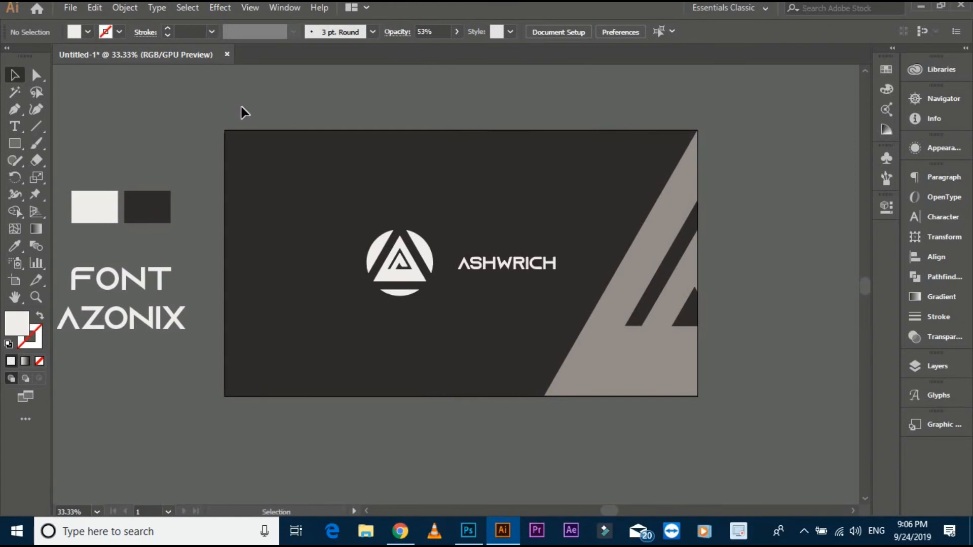